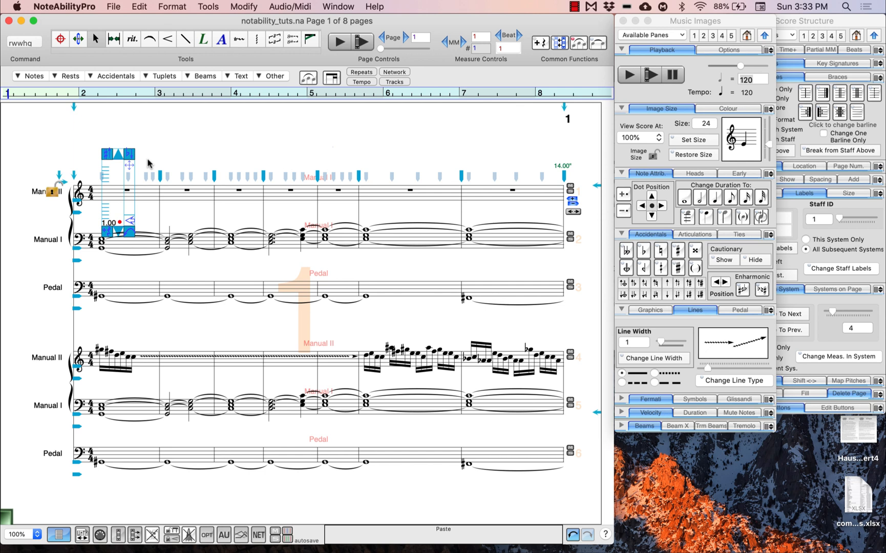
# Step: Start a measure-attached text above the first measure of the upper Manual II staff, trying "Hello World!" and clearing it again
pyautogui.click(132, 39)
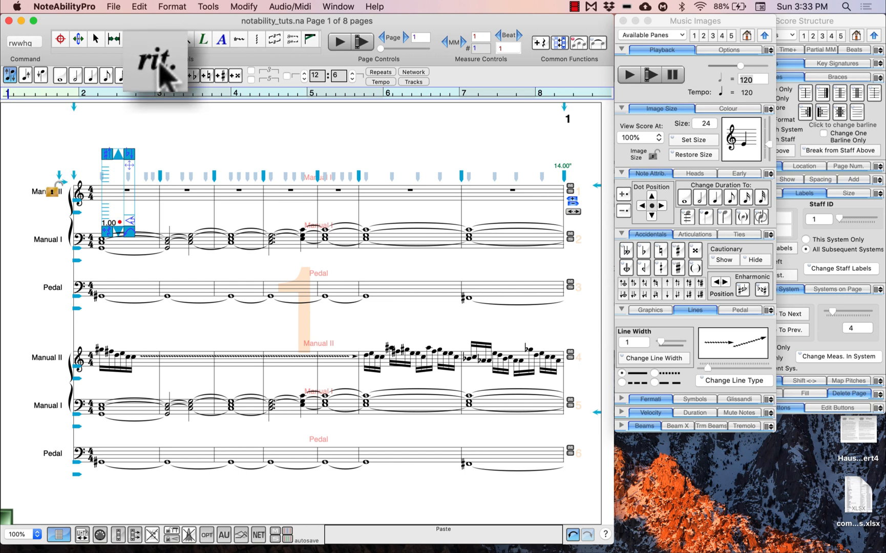
pyautogui.click(96, 169)
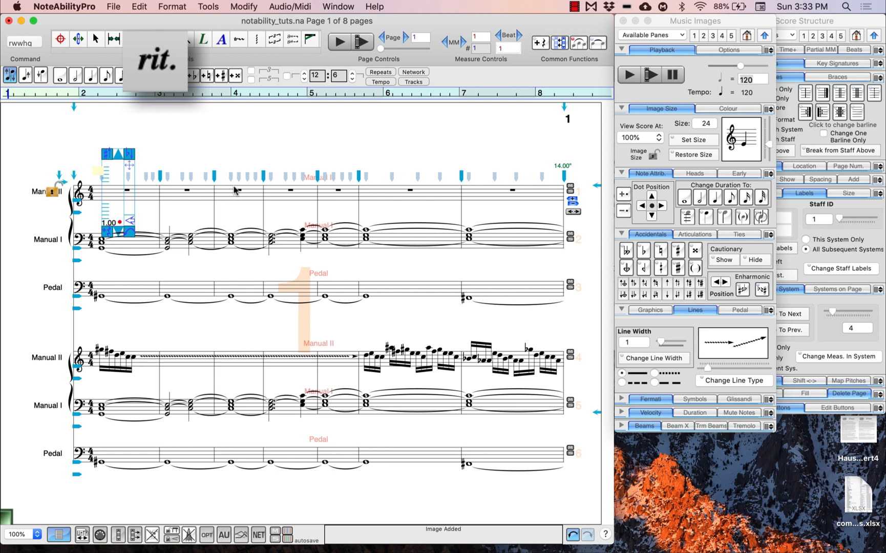
pyautogui.write('Hello World!')
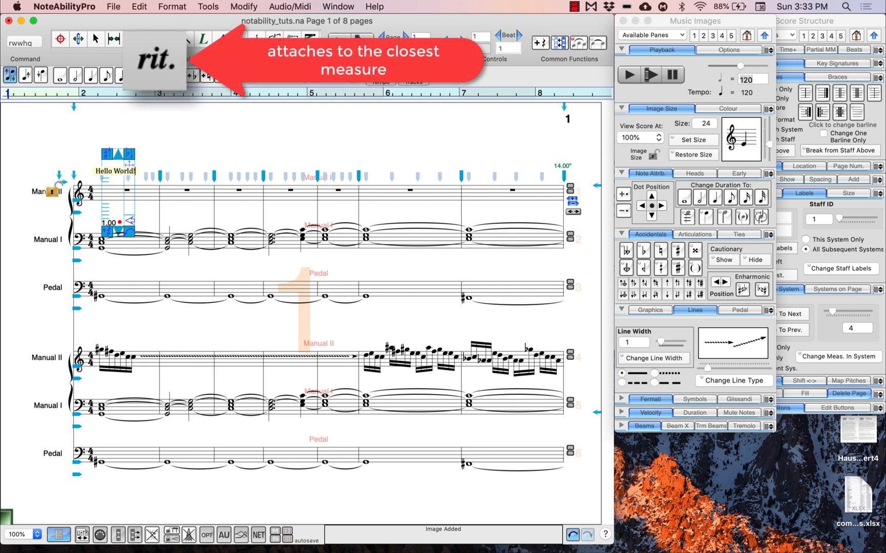
pyautogui.press('super+a')
pyautogui.press('BackSpace')
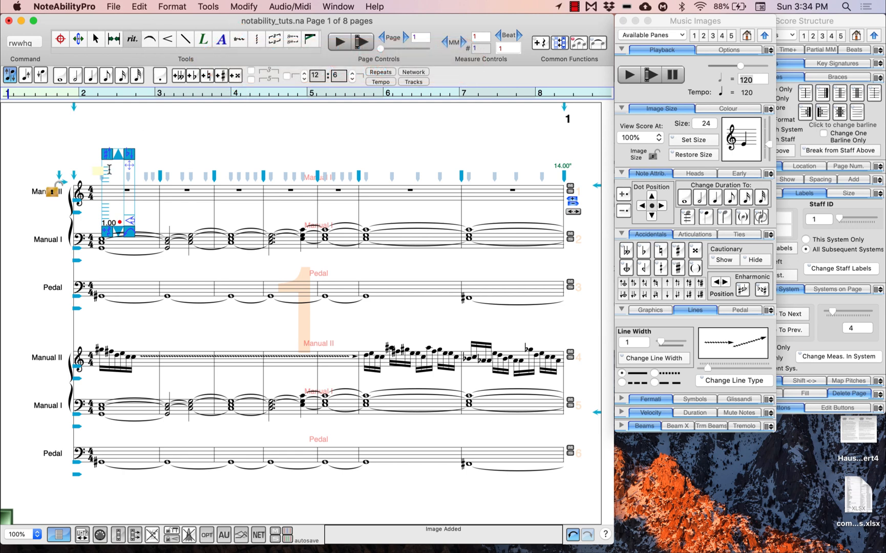
# Step: Show the Fonts window and choose a different font family for the new text
pyautogui.click(244, 6)
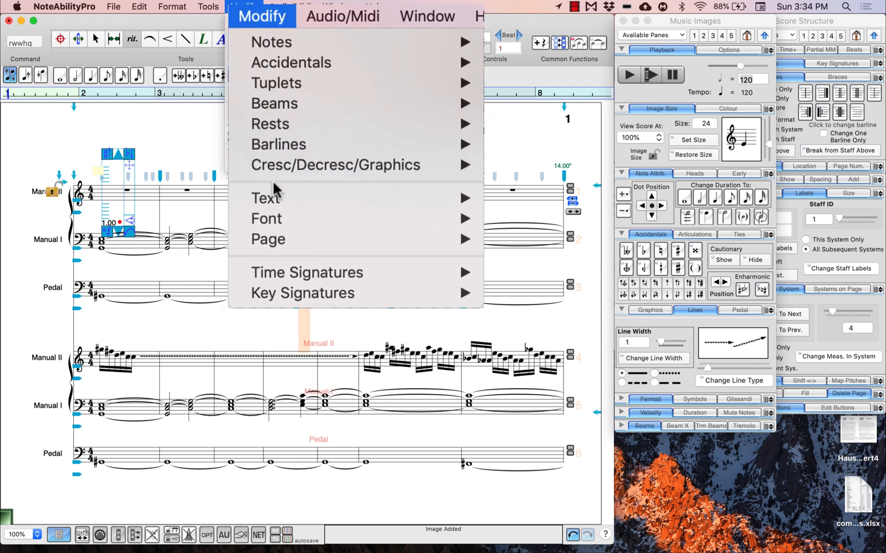
pyautogui.moveTo(275, 198)
pyautogui.moveTo(285, 220)
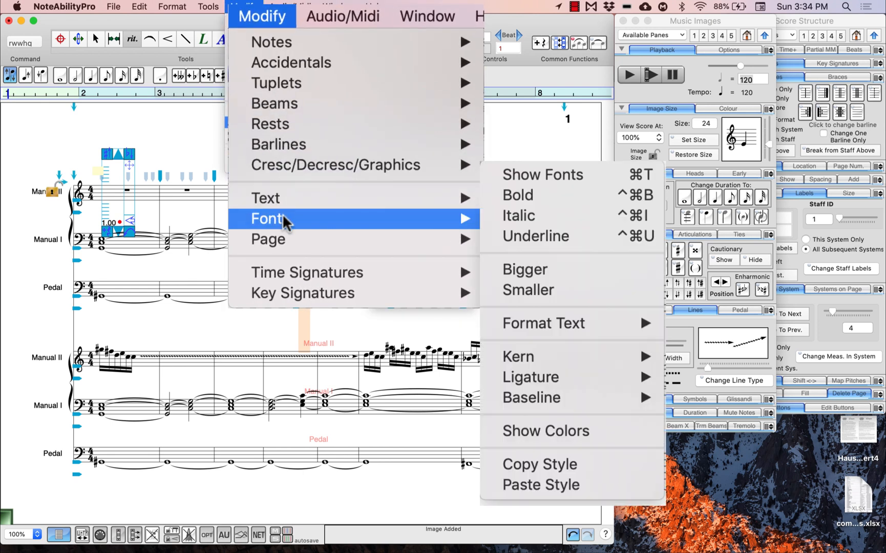
pyautogui.click(564, 177)
pyautogui.press('super+t')
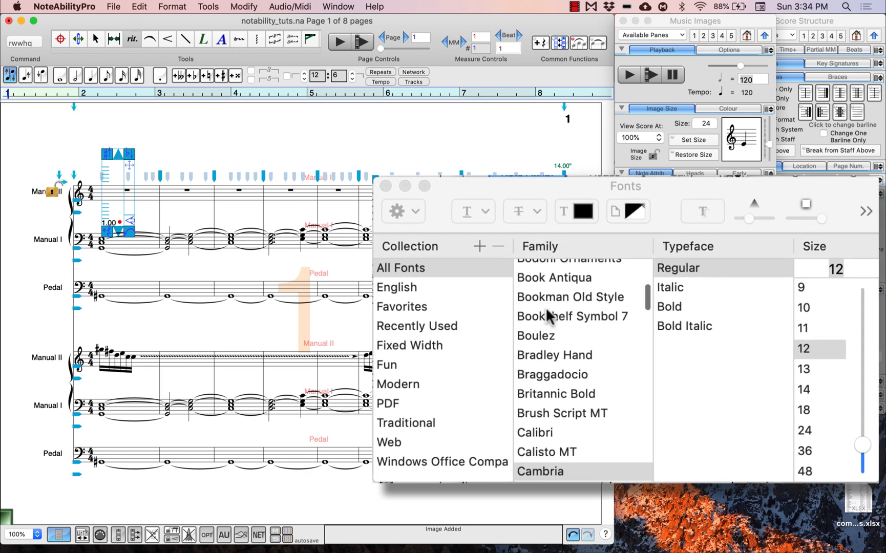
pyautogui.scroll(-5, 549, 314)
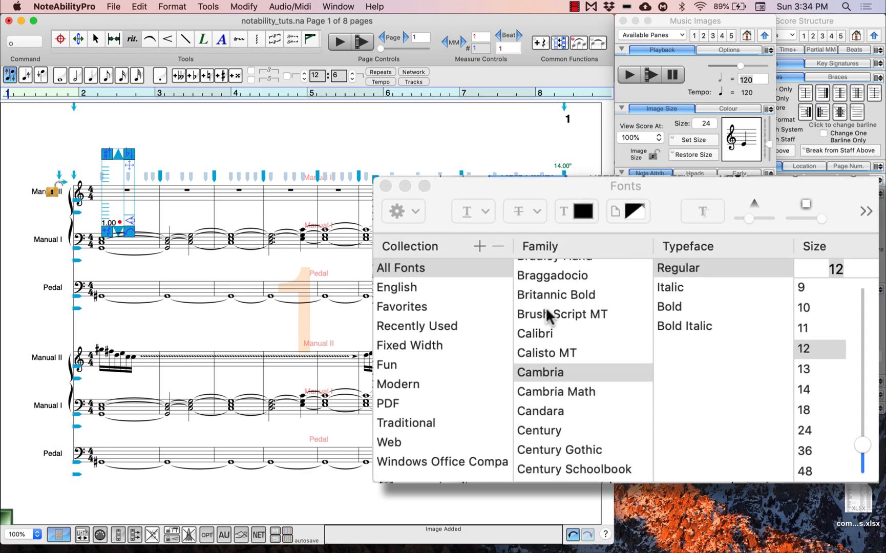
pyautogui.scroll(-8, 548, 315)
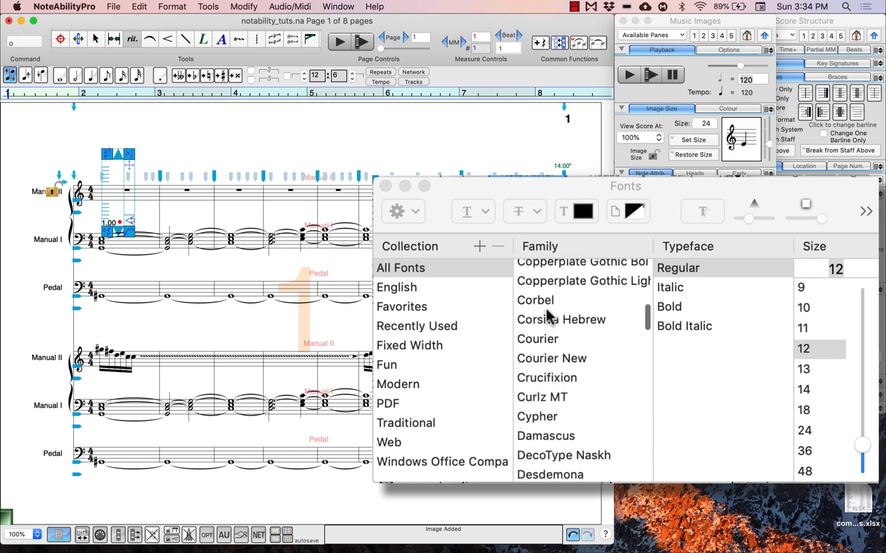
pyautogui.scroll(-20, 549, 315)
pyautogui.scroll(6, 548, 315)
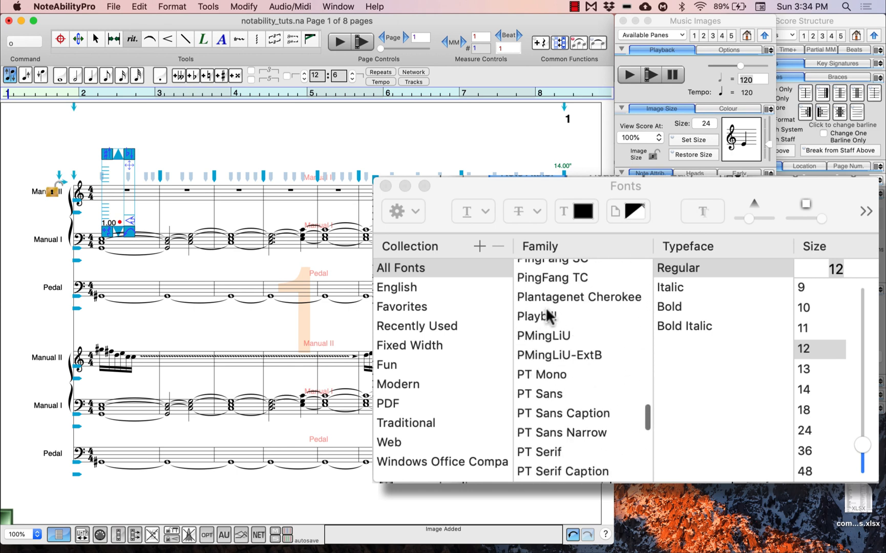
pyautogui.scroll(10, 548, 313)
pyautogui.click(557, 412)
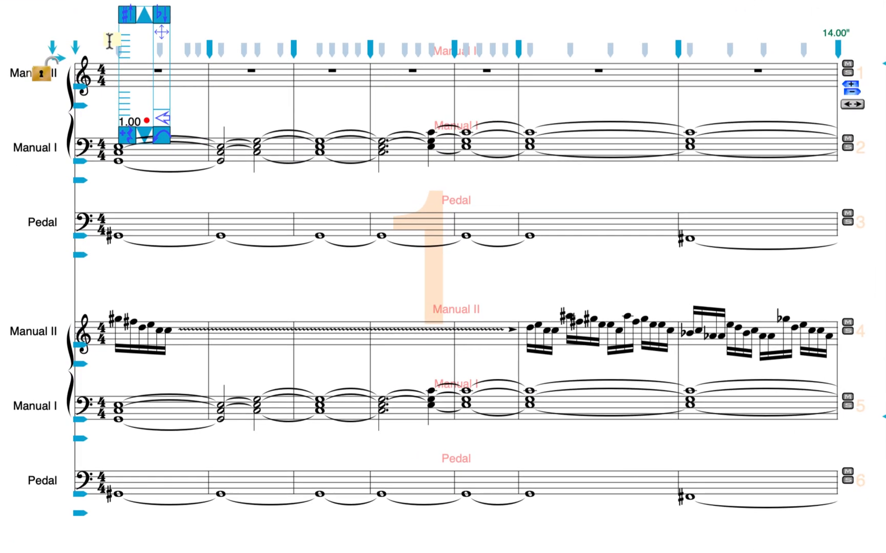
# Step: Enter the two-line text "clarinet 8'" and "rohrflöte 8'" above the upper Manual II staff
pyautogui.write("clarinet 8'")
pyautogui.press('Return')
pyautogui.write("rohrflöte 8'")
# Step: Add "flöte 4'" and "lieblich gedeckt 8'" as one text, move it above the upper Manual I staff, and nudge the clarinet text
pyautogui.click(108, 275)
pyautogui.write("flöte 4'")
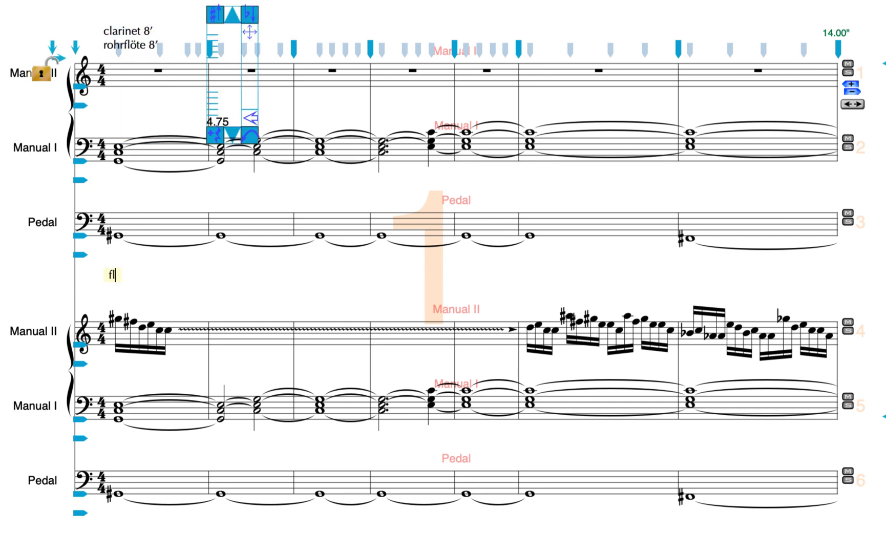
pyautogui.press('Return')
pyautogui.write("lieblich gedeckt 8'")
pyautogui.moveTo(115, 290); pyautogui.dragTo(117, 124)
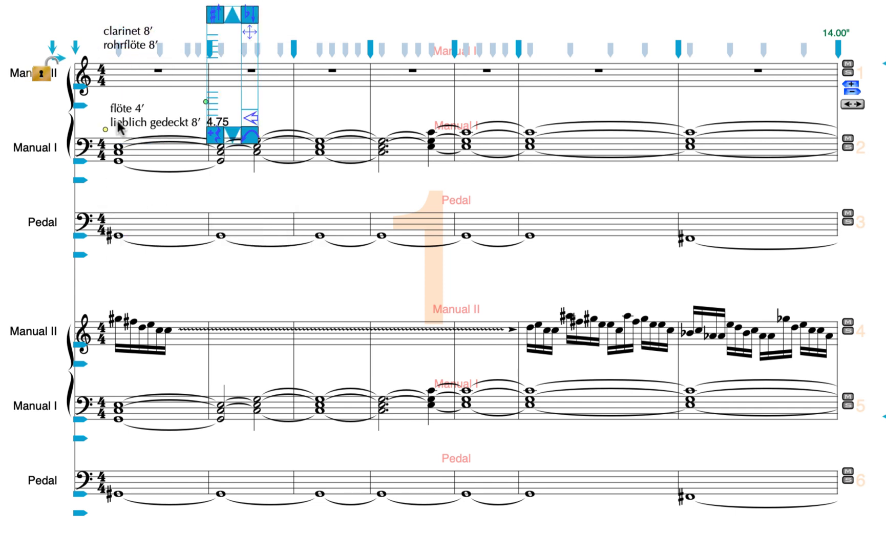
pyautogui.moveTo(110, 45); pyautogui.dragTo(115, 48)
# Step: Add the two-line text "flöte 8'" and "subbass 16'" above the Pedal staves of both systems
pyautogui.click(111, 187)
pyautogui.write("flöte 8'")
pyautogui.press('Return')
pyautogui.write("subbass 16'")
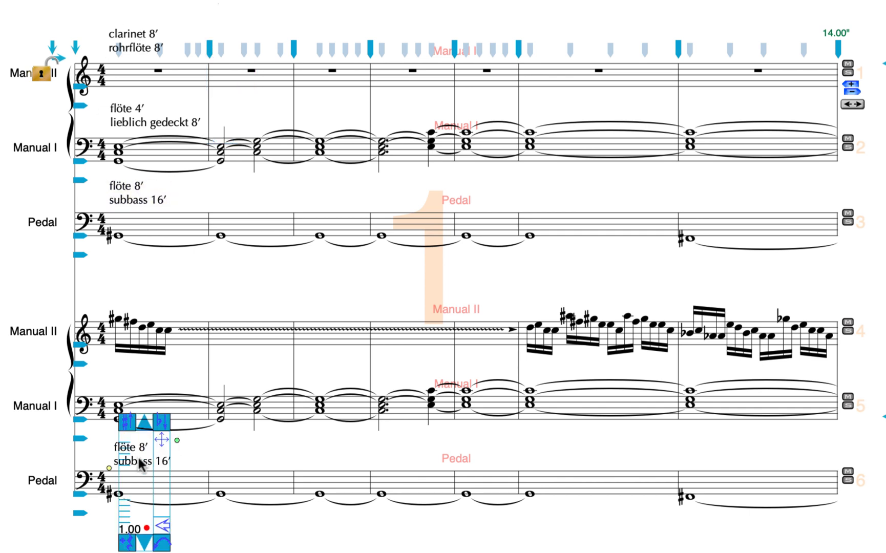
# Step: Add the two-line text "da gamba 8'" and "rohrflöte 8'" above the lower Manual II staff and nudge it into position
pyautogui.click(112, 290)
pyautogui.write("da gamba 8'")
pyautogui.press('Return')
pyautogui.write("rohrflo2te 8'")
pyautogui.moveTo(134, 305); pyautogui.dragTo(134, 301)
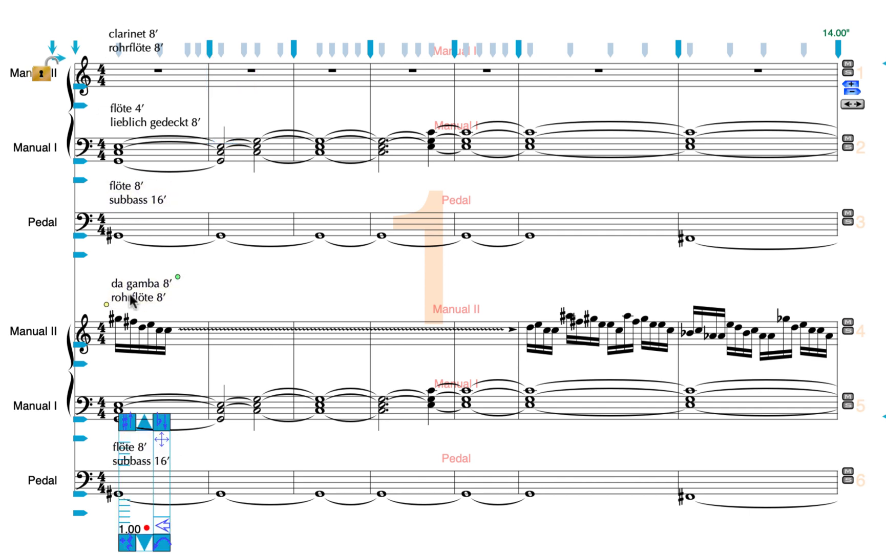
# Step: Add the two-line text "flöte 4'" and "dulciana 8'" above the lower Manual I staff
pyautogui.click(114, 374)
pyautogui.write("flöte 4'")
pyautogui.press('Return')
pyautogui.write("dulciana 8'")
pyautogui.click(190, 88)
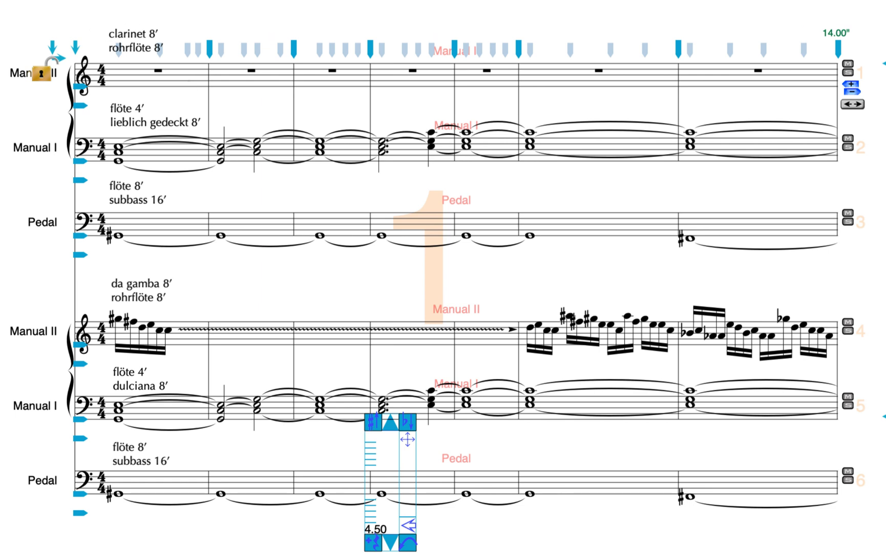
# Step: Select the control points of the upper system's three organ stop texts together and align them vertically
pyautogui.click(192, 1)
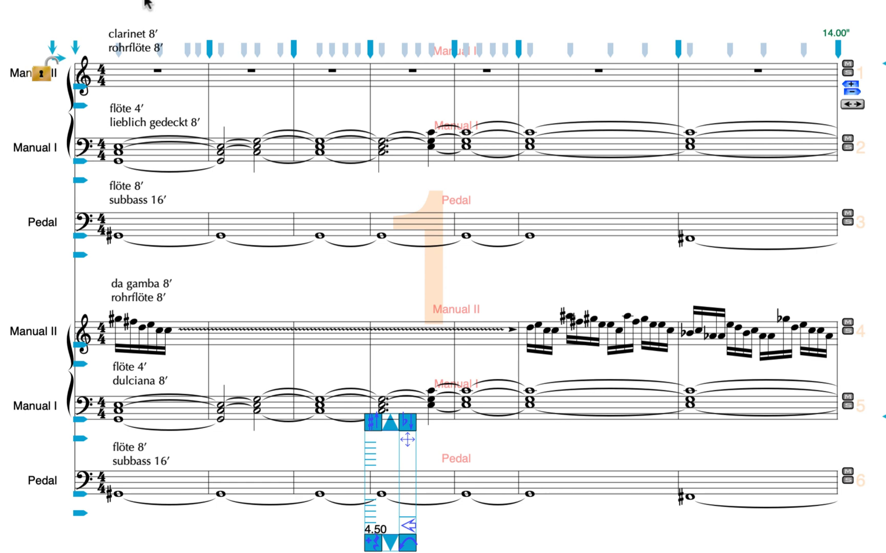
pyautogui.moveTo(166, 12); pyautogui.dragTo(210, 36)
pyautogui.moveTo(169, 98); pyautogui.dragTo(231, 114)
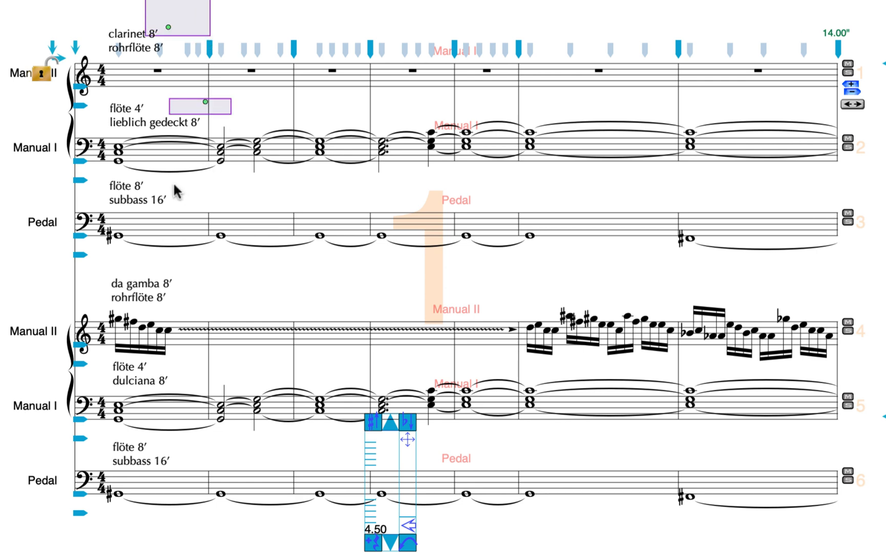
pyautogui.moveTo(157, 180); pyautogui.dragTo(245, 192)
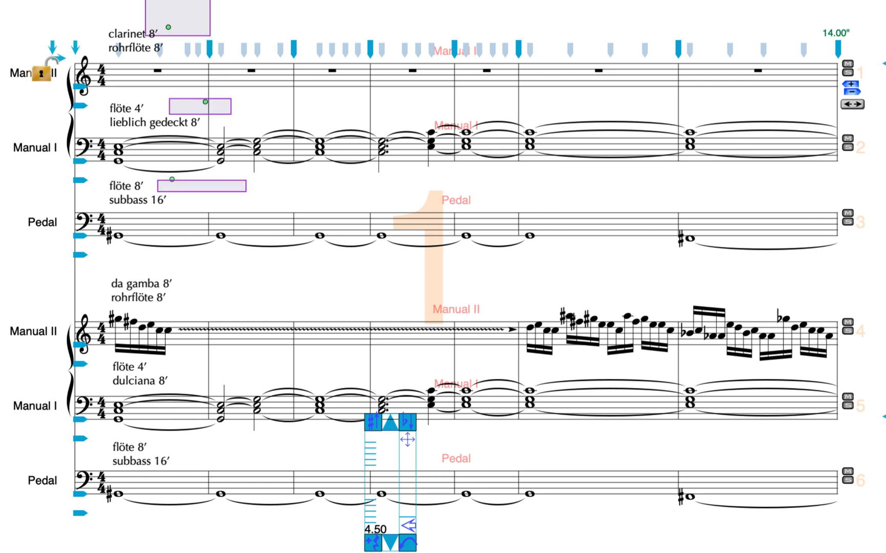
pyautogui.press('shift')
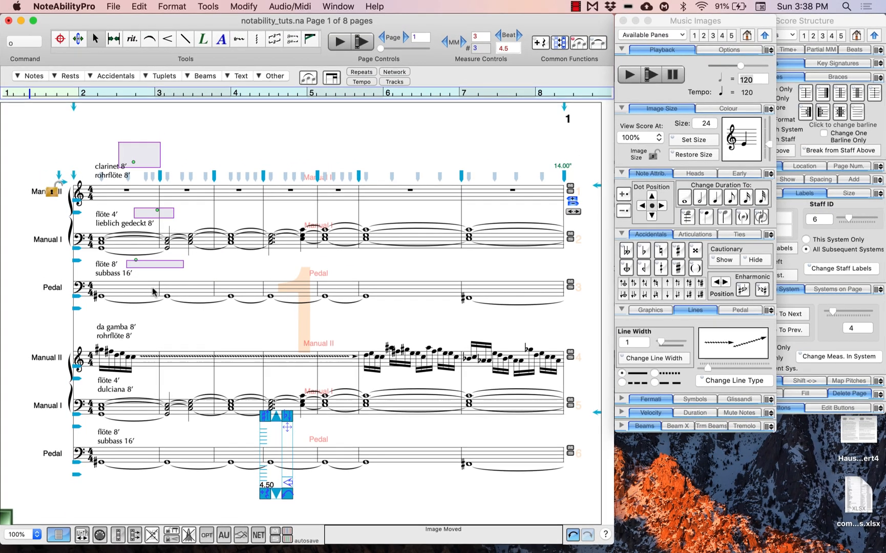
pyautogui.click(170, 6)
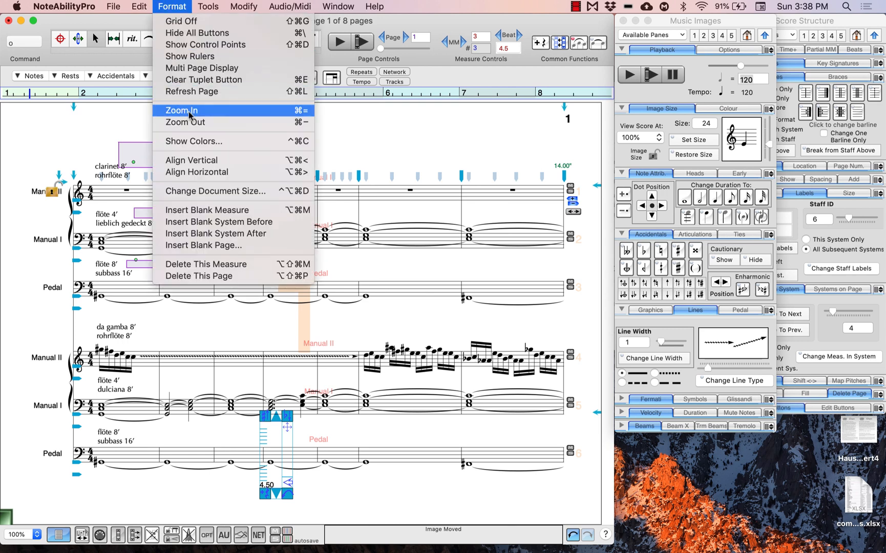
pyautogui.click(244, 165)
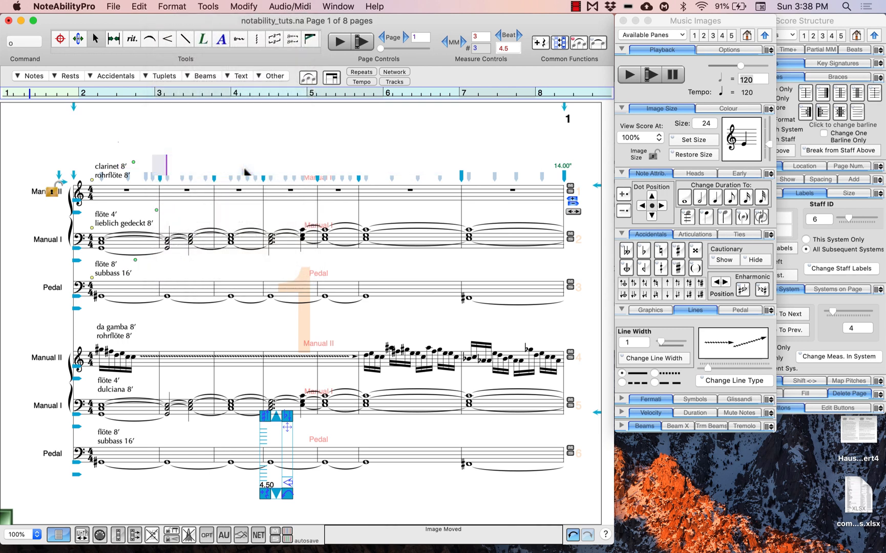
# Step: Nudge the da gamba text up and try to align the lower system's three stop texts vertically by area selection
pyautogui.click(120, 333)
pyautogui.moveTo(120, 332); pyautogui.dragTo(120, 331)
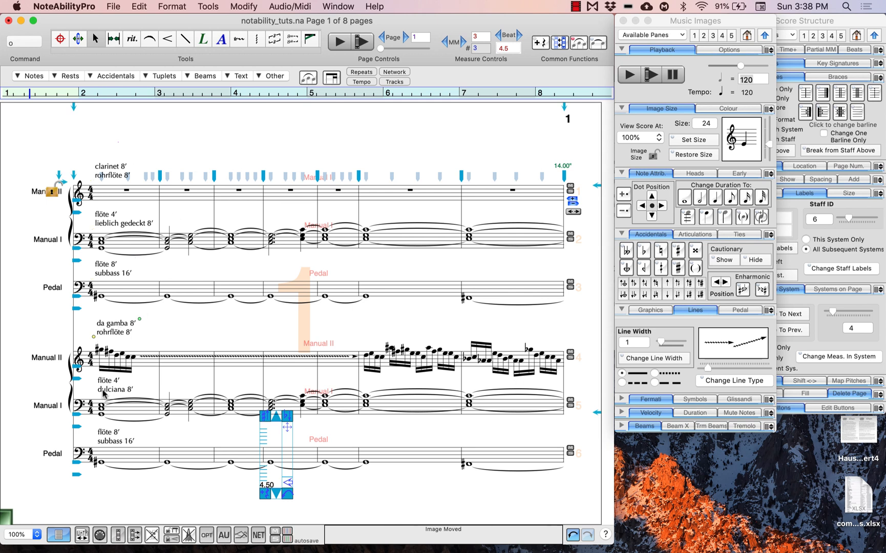
pyautogui.moveTo(146, 389); pyautogui.dragTo(115, 380)
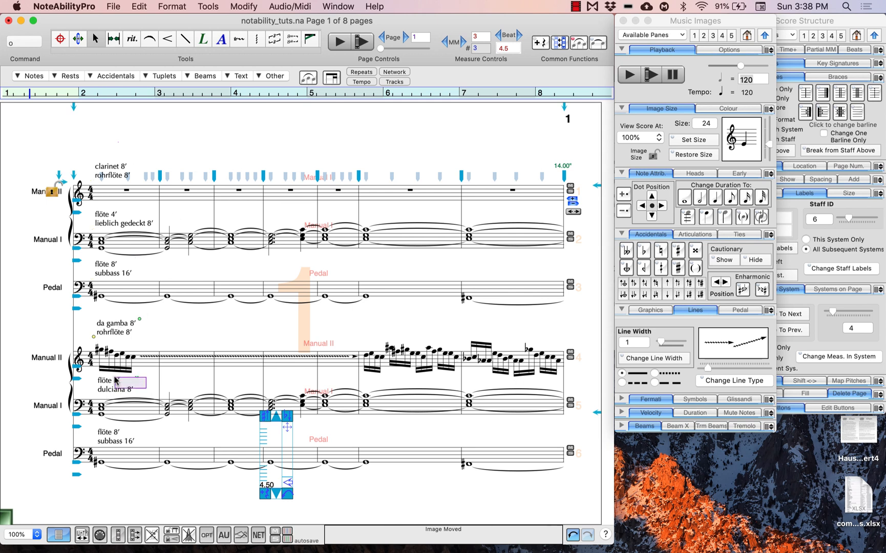
pyautogui.moveTo(107, 424); pyautogui.dragTo(152, 434)
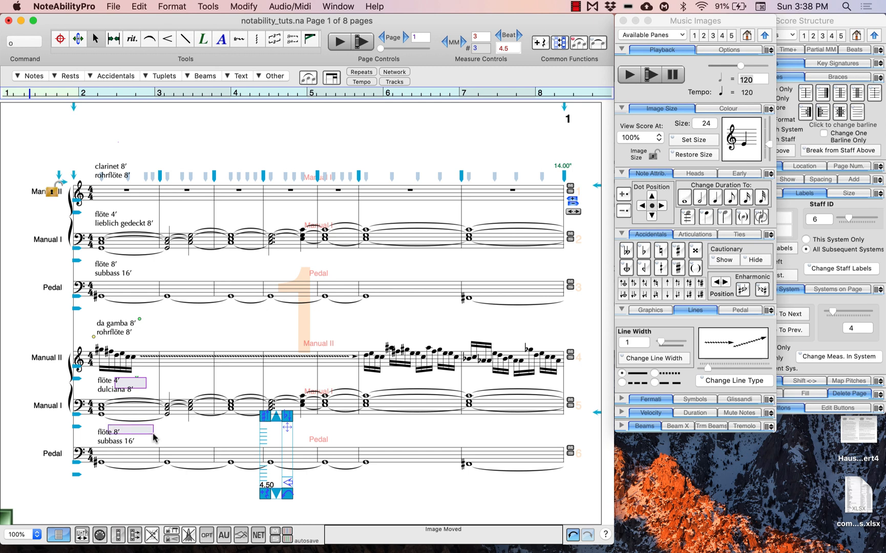
pyautogui.click(172, 6)
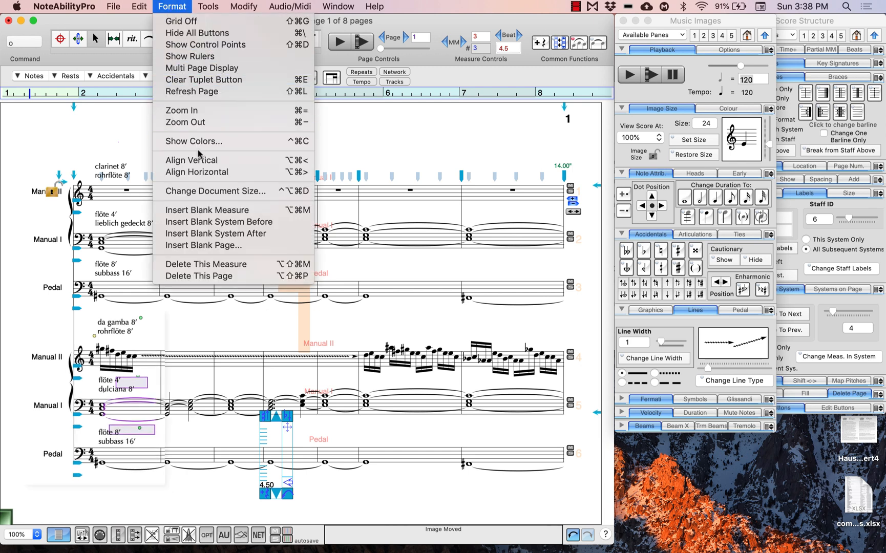
pyautogui.click(198, 161)
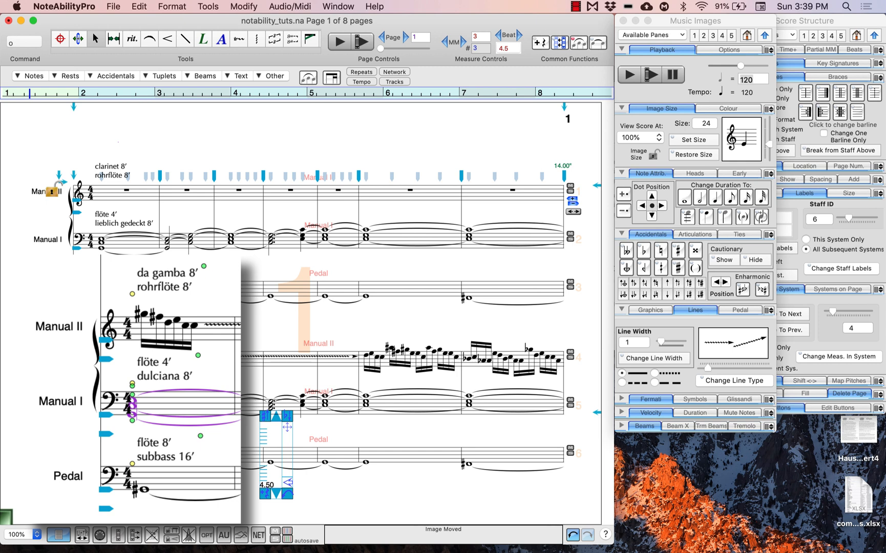
pyautogui.press('super+z')
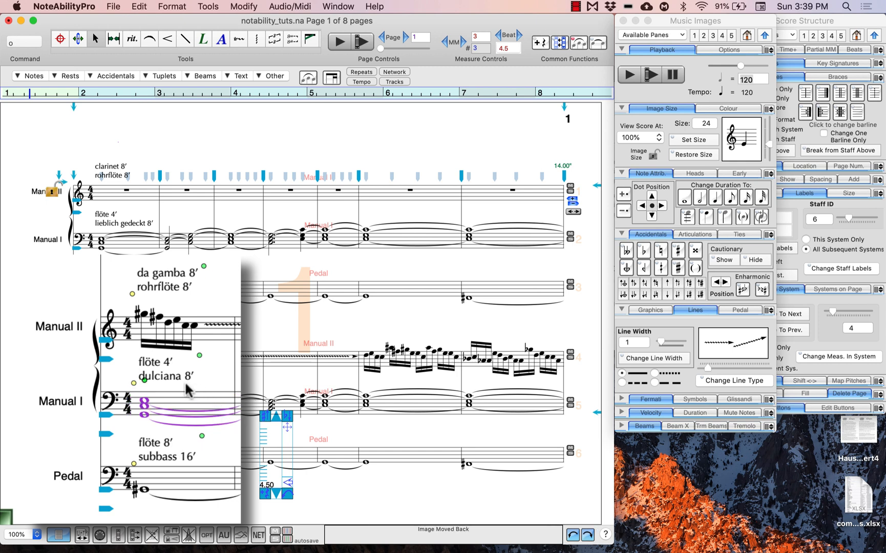
# Step: Shift the dulciana text right, clear of the chord, and align the lower system's three stop texts vertically by their control points
pyautogui.moveTo(164, 376); pyautogui.dragTo(189, 376)
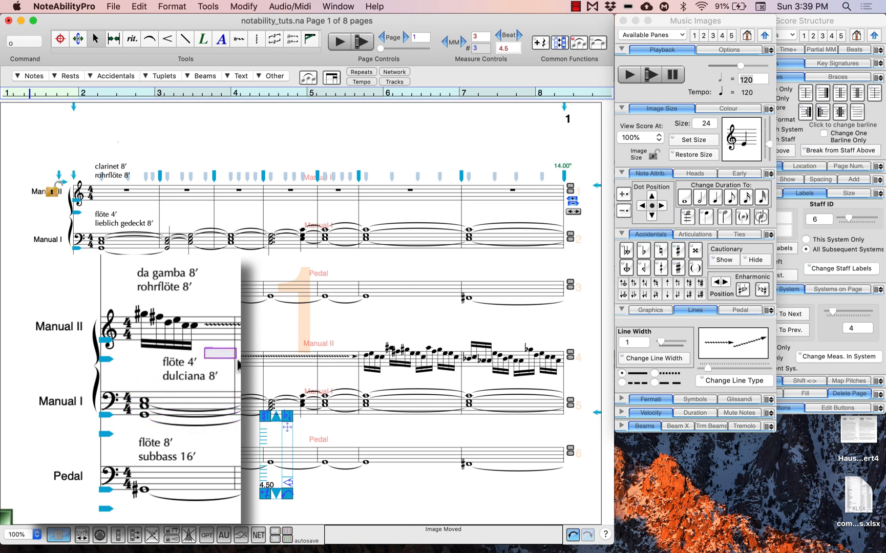
pyautogui.moveTo(171, 255); pyautogui.dragTo(225, 285)
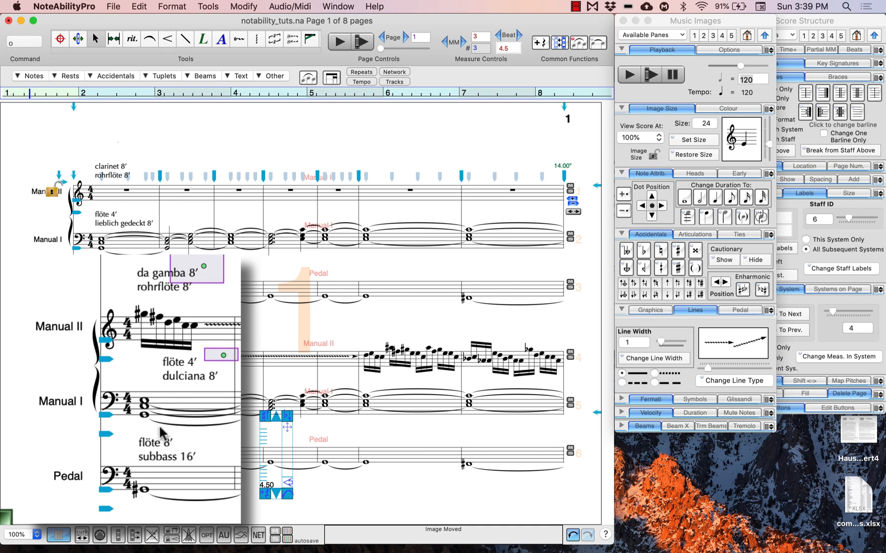
pyautogui.moveTo(160, 428); pyautogui.dragTo(220, 460)
pyautogui.click(171, 7)
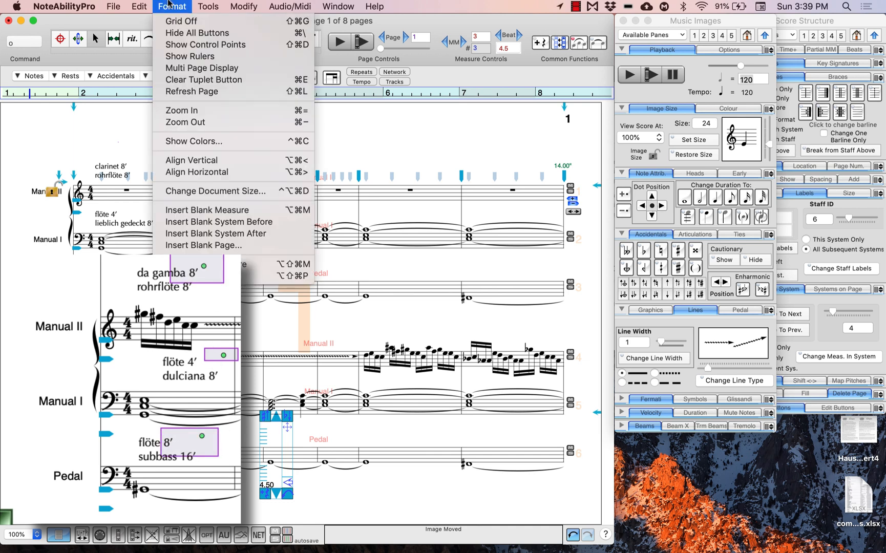
pyautogui.click(210, 161)
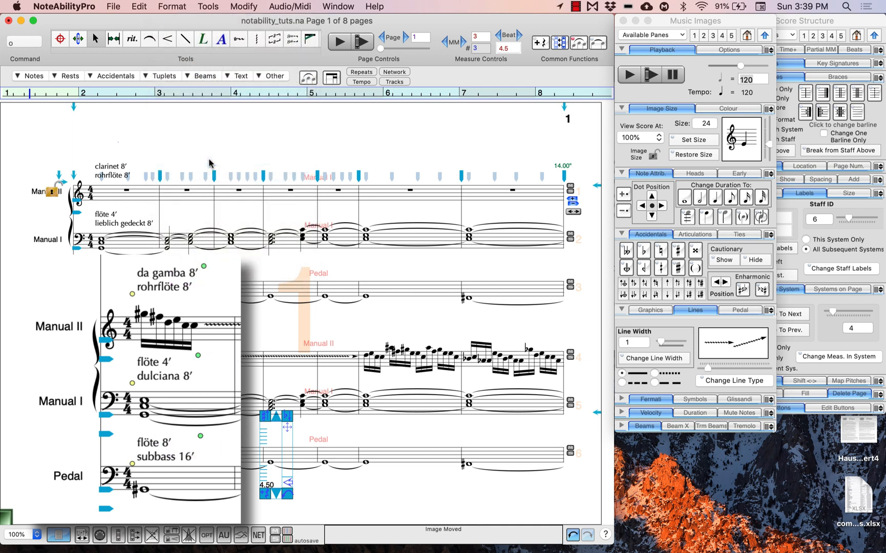
# Step: Deselect the aligned texts and nudge the da gamba text down three increments
pyautogui.click(202, 286)
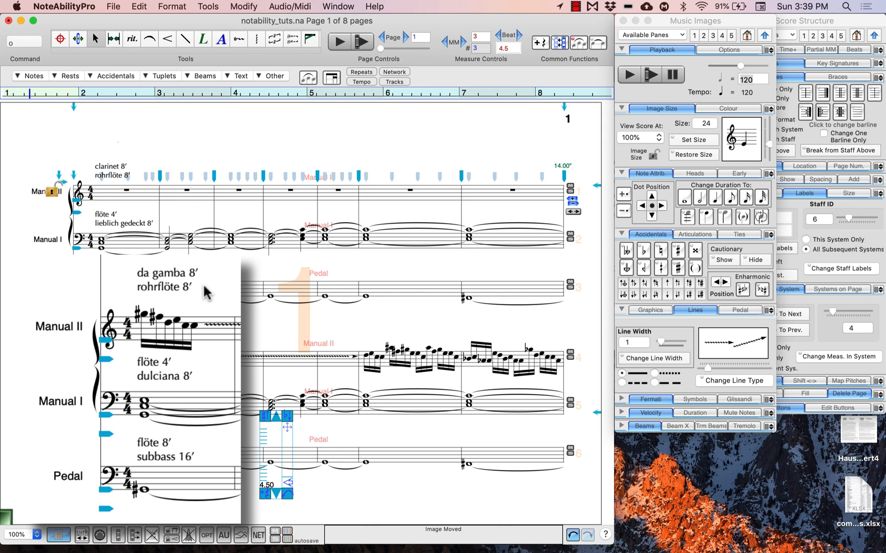
pyautogui.click(175, 287)
pyautogui.press('Down')
pyautogui.press('Down')
pyautogui.press('Down')
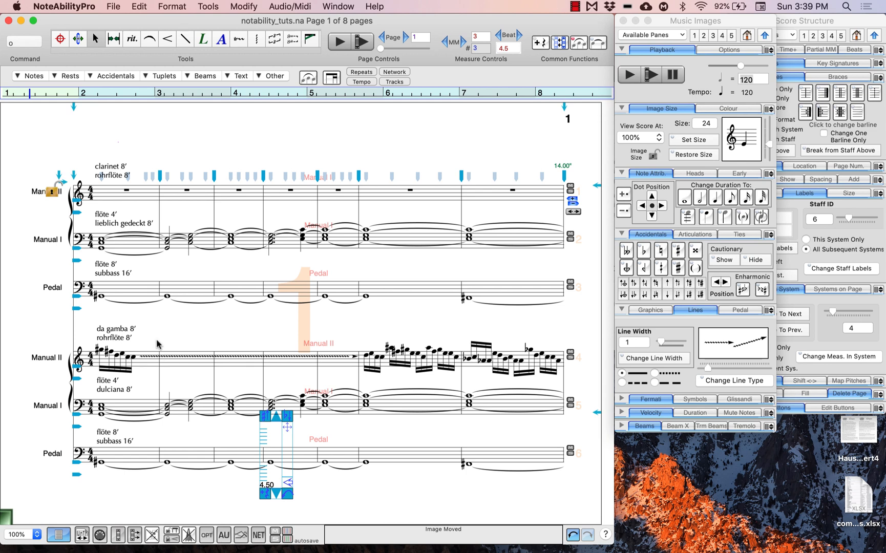
# Step: Insert the quarter note = 60 metronome marking from the Text Library at the first beat of the upper system's Manual II staff
pyautogui.click(219, 6)
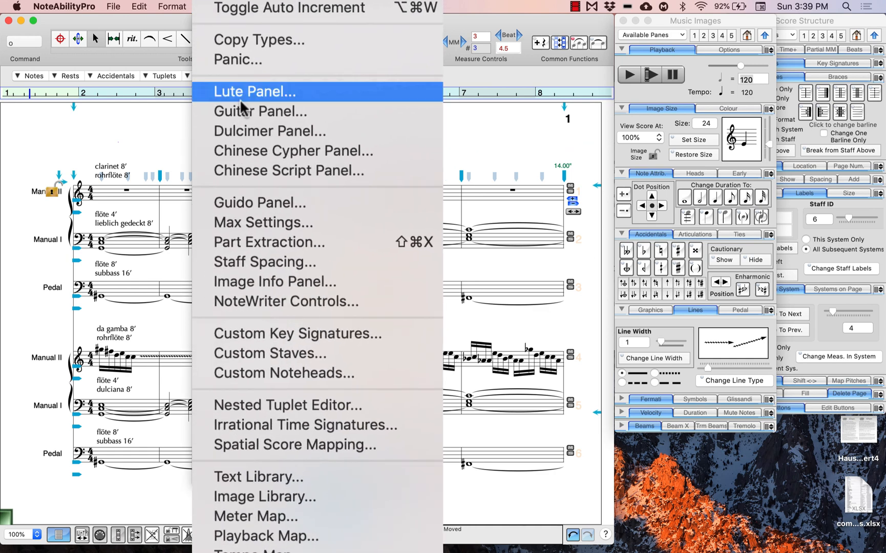
pyautogui.click(302, 482)
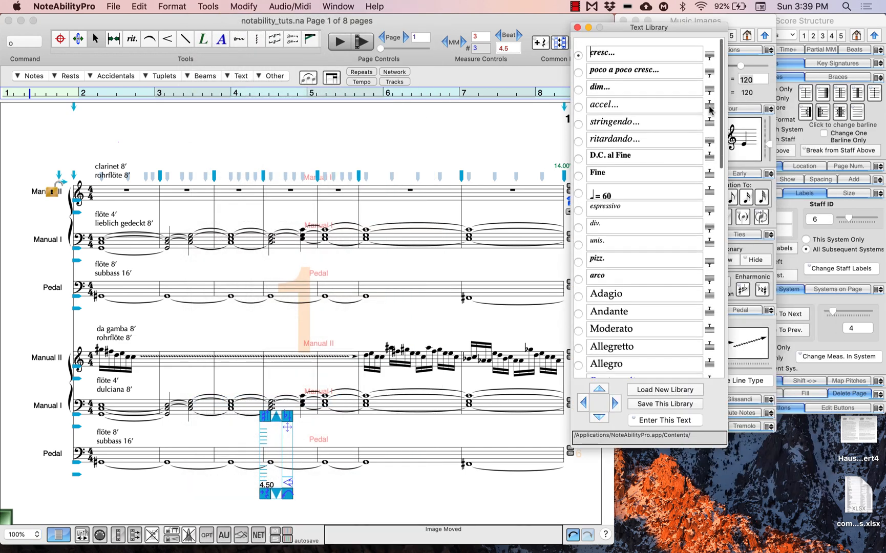
pyautogui.scroll(-1, 710, 109)
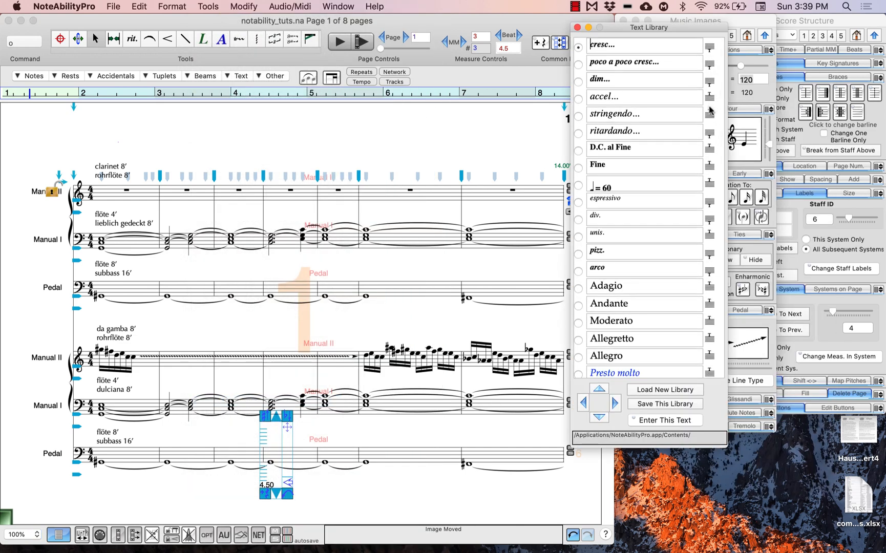
pyautogui.scroll(-5, 710, 109)
pyautogui.scroll(5, 710, 109)
pyautogui.scroll(-10, 710, 109)
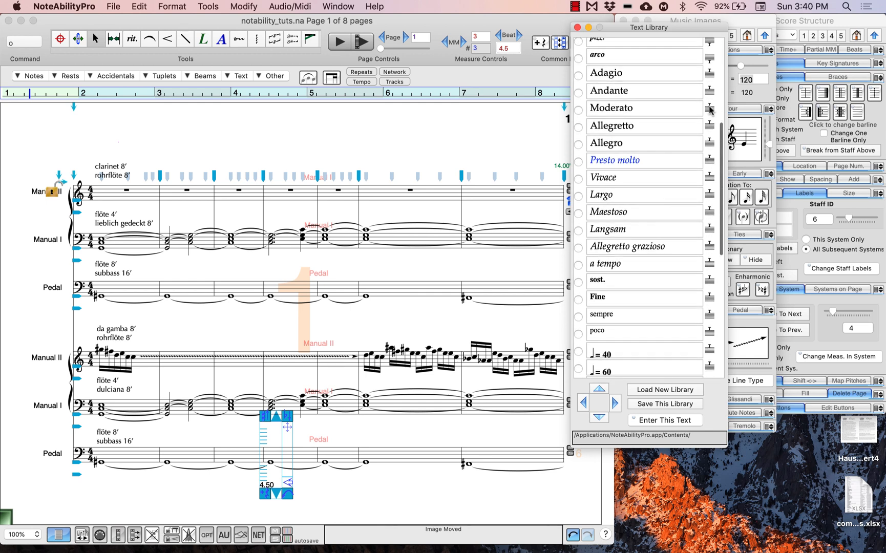
pyautogui.scroll(-15, 710, 109)
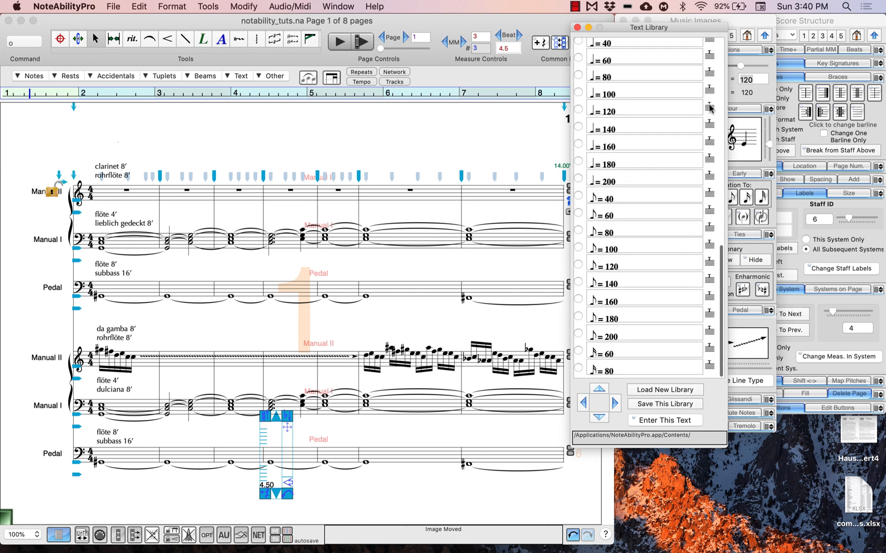
pyautogui.scroll(1, 709, 108)
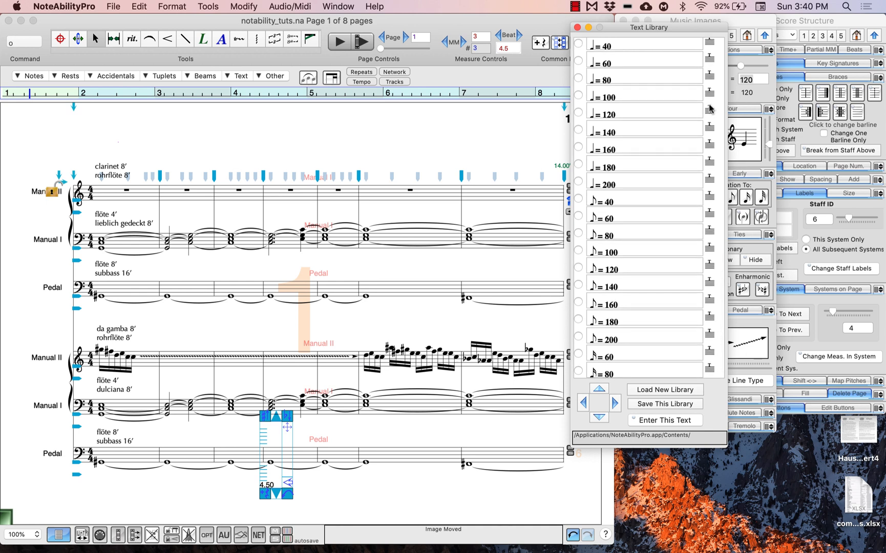
pyautogui.click(636, 64)
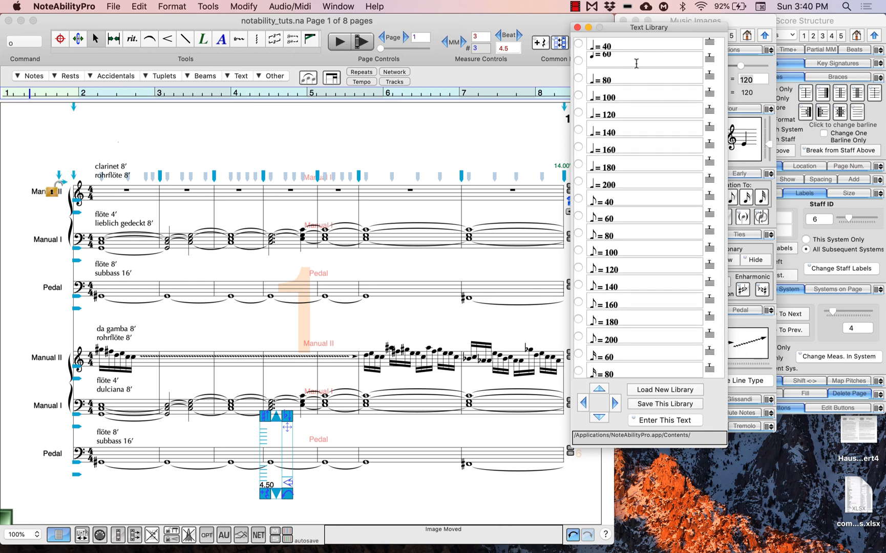
pyautogui.click(578, 60)
pyautogui.click(92, 197)
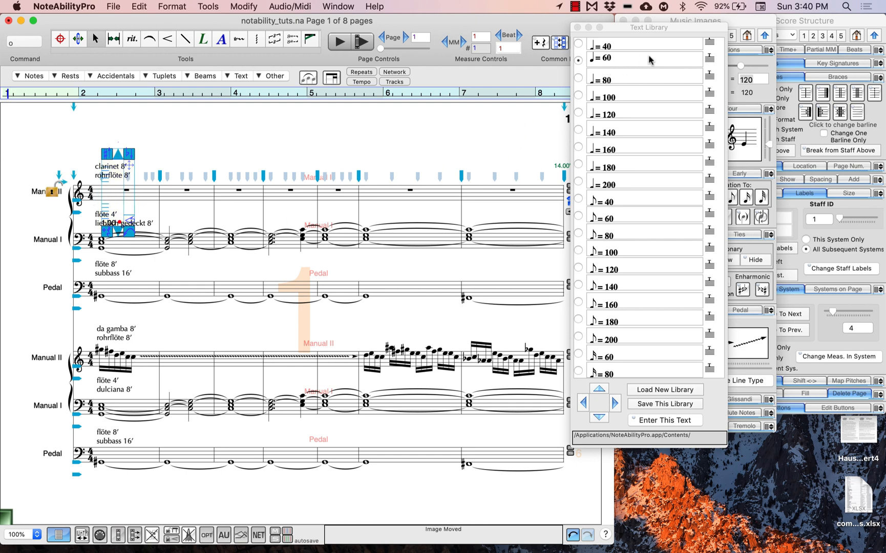
pyautogui.click(664, 420)
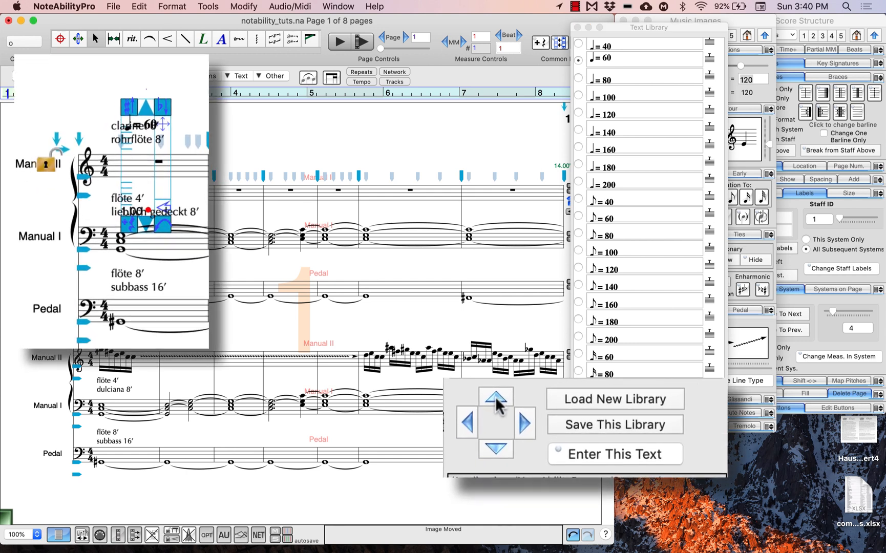
# Step: Nudge the metronome marking up and left so it sits clear above the clarinet 8’ text, and deselect it
pyautogui.click(495, 397)
pyautogui.click(494, 396)
pyautogui.click(494, 396)
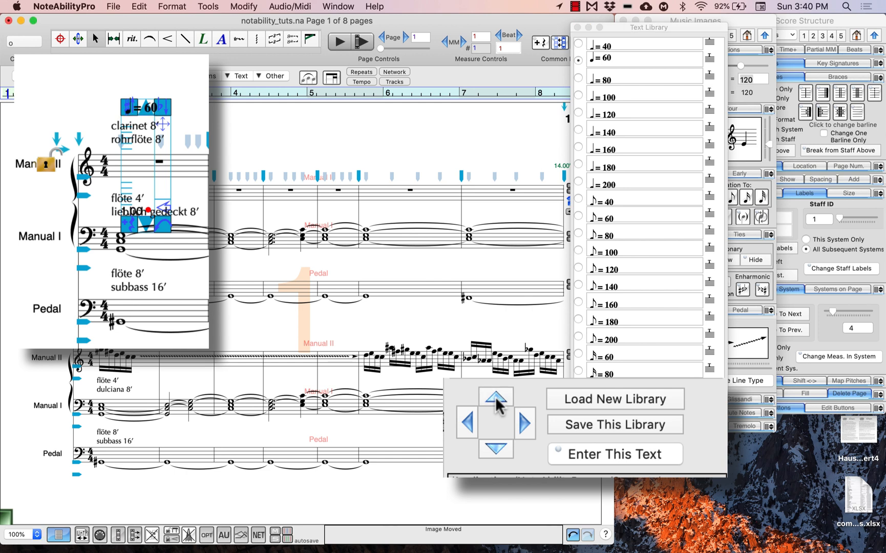
pyautogui.click(467, 420)
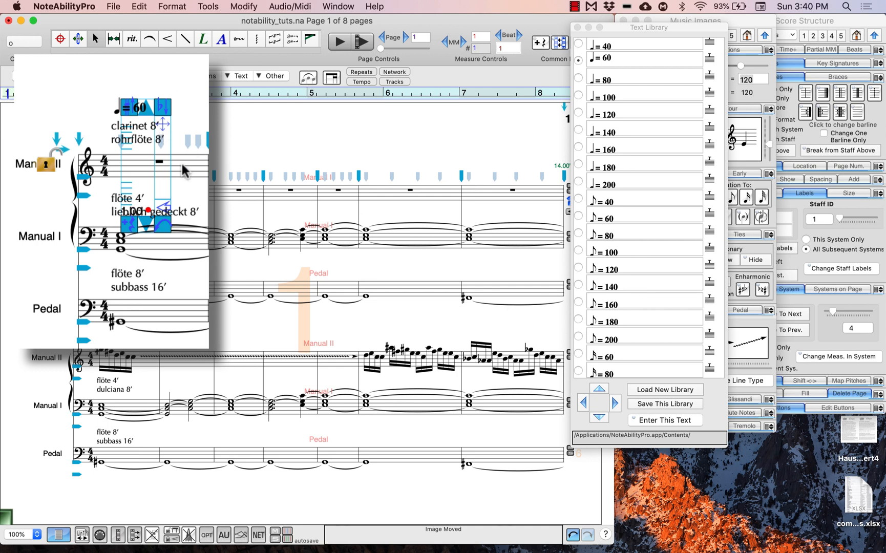
pyautogui.click(282, 203)
# Step: Edit the number in the metronome marking to 80 and back to 60
pyautogui.click(130, 41)
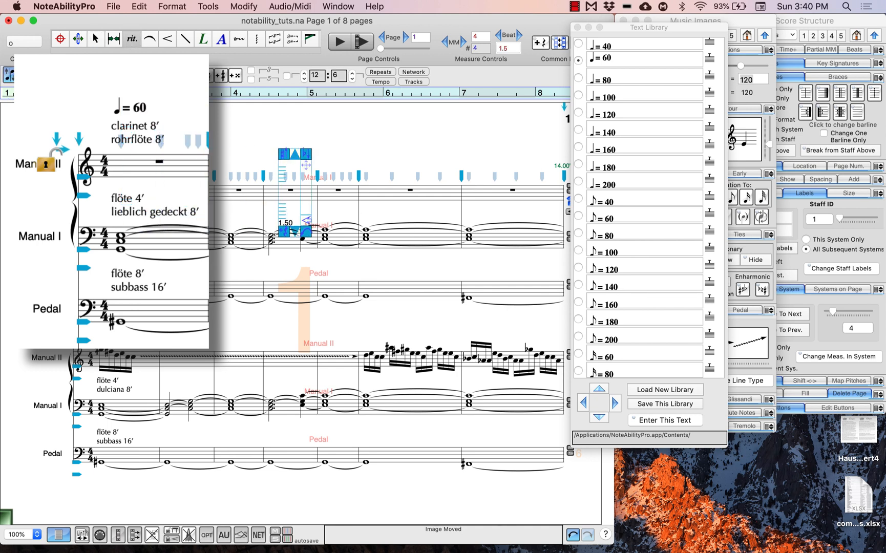
pyautogui.click(148, 106)
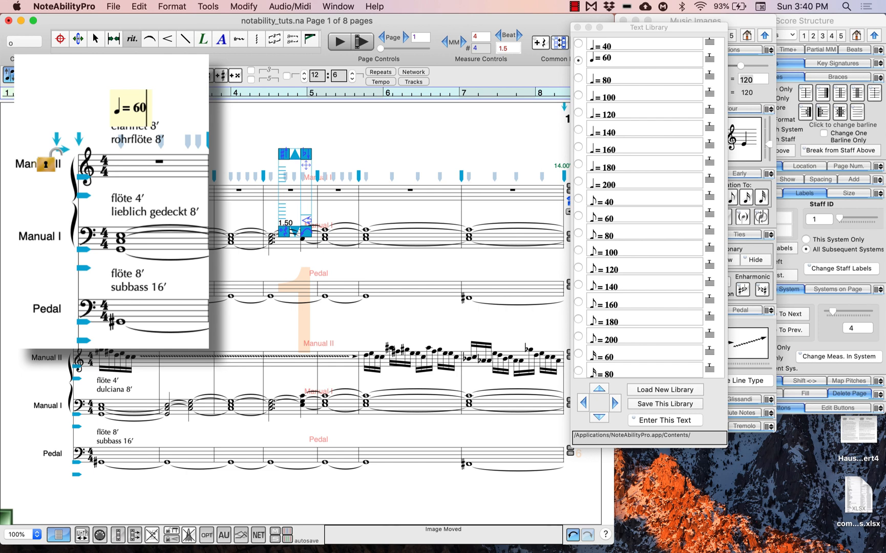
pyautogui.press('Left')
pyautogui.press('Left')
pyautogui.press('BackSpace')
pyautogui.write('8')
pyautogui.press('Delete')
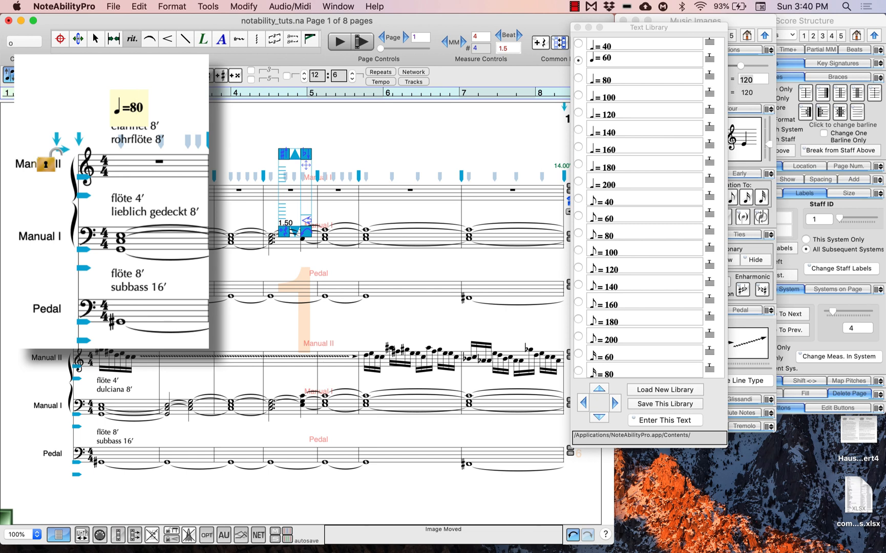
pyautogui.press('BackSpace')
pyautogui.write('6')
# Step: Replace the metronome marking's note symbol using the letter e, and restore the quarter note with q
pyautogui.press('Left')
pyautogui.press('Left')
pyautogui.press('BackSpace')
pyautogui.press('BackSpace')
pyautogui.write('e')
pyautogui.press('BackSpace')
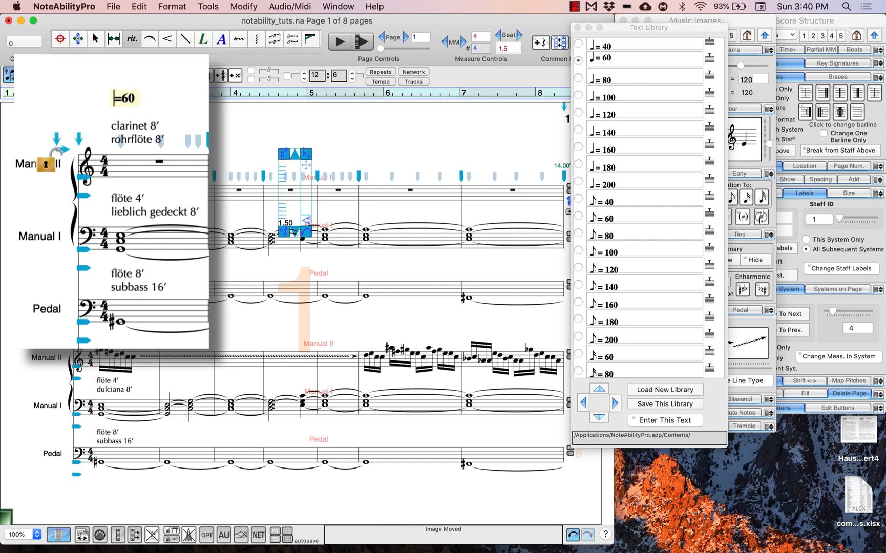
pyautogui.write('q')
pyautogui.press('Right')
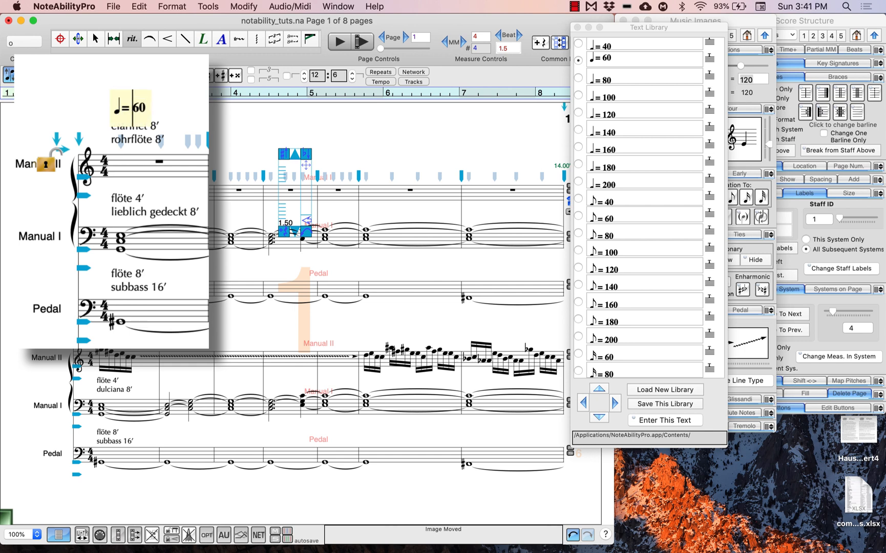
pyautogui.press('Right')
pyautogui.press('Right')
pyautogui.click(93, 40)
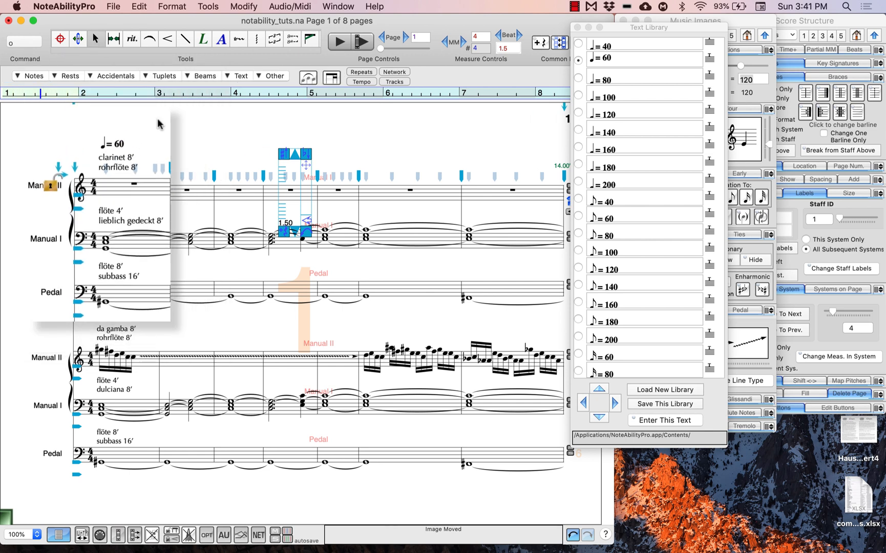
# Step: Close the Text Library and add the text 1:20 above the top staff at the start of measure 6
pyautogui.click(576, 27)
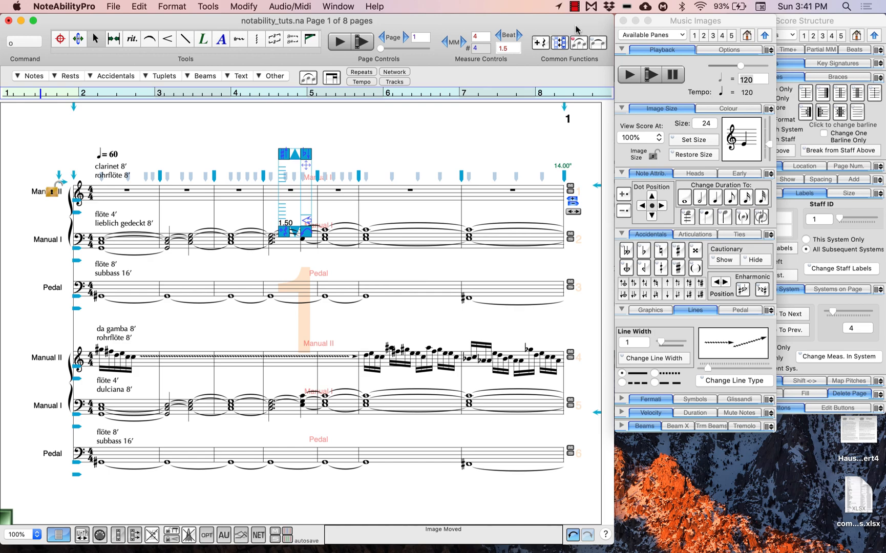
pyautogui.click(398, 193)
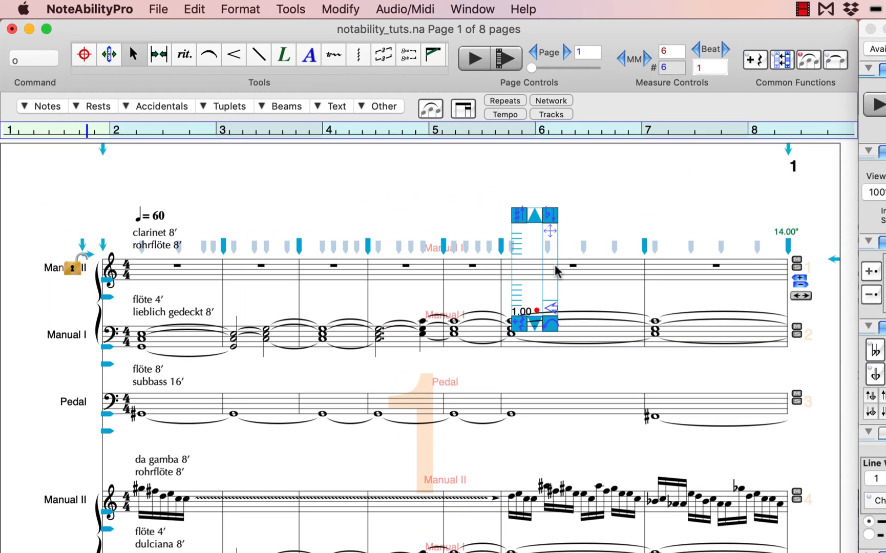
pyautogui.moveTo(555, 265); pyautogui.dragTo(308, 498)
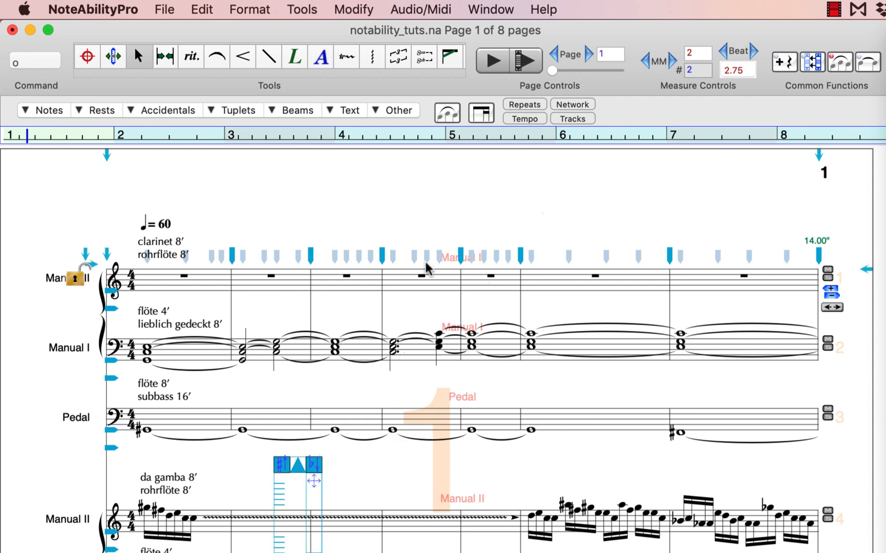
pyautogui.click(192, 57)
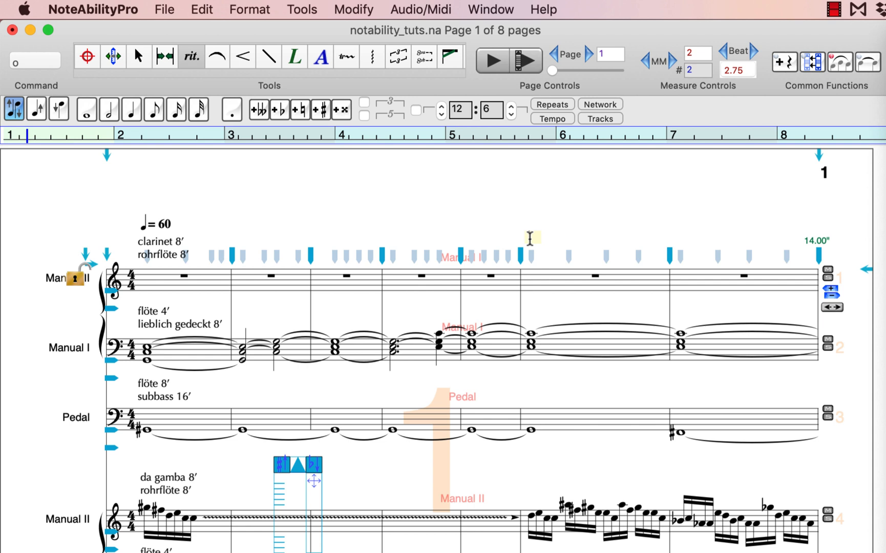
pyautogui.write('1:20')
# Step: Make the 1:20 text bold and set its font size to 14
pyautogui.click(353, 10)
pyautogui.moveTo(359, 176)
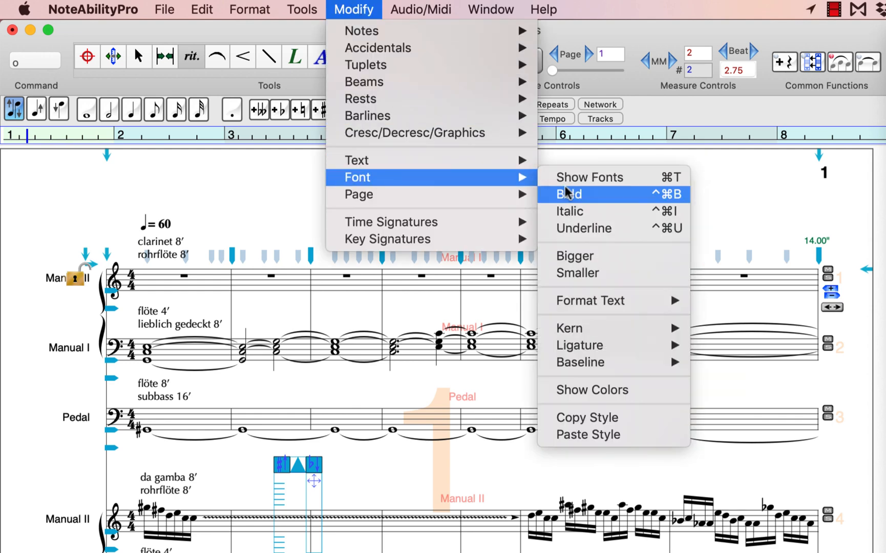
pyautogui.click(568, 121)
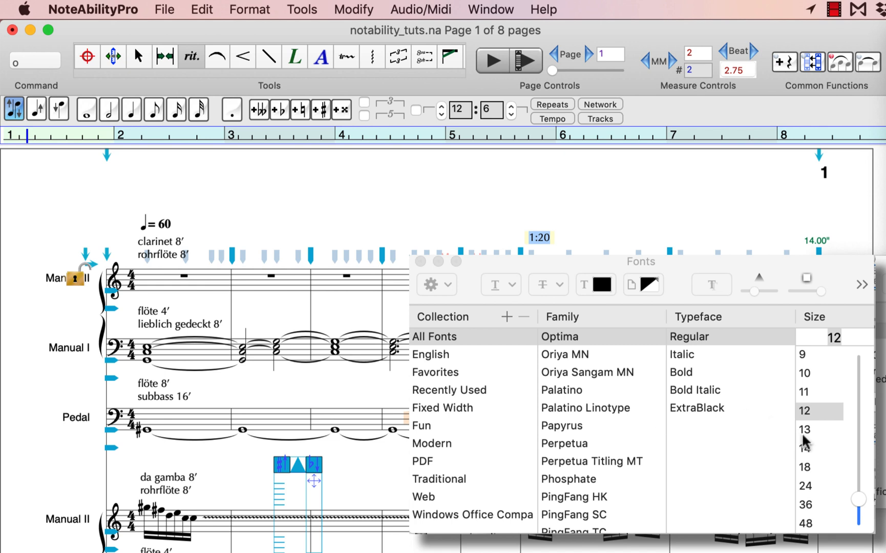
pyautogui.click(684, 372)
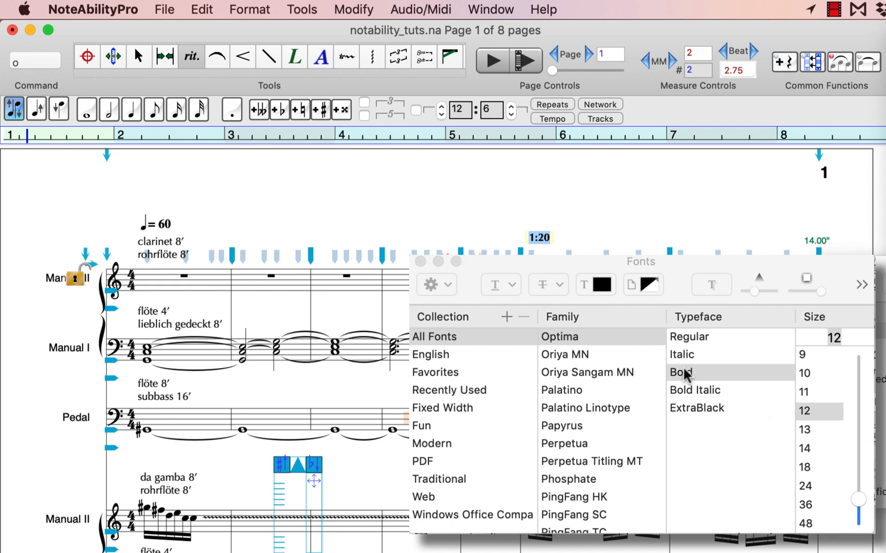
pyautogui.moveTo(858, 498)
pyautogui.mouseDown()
pyautogui.moveTo(859, 509)
pyautogui.moveTo(859, 494)
pyautogui.mouseUp()
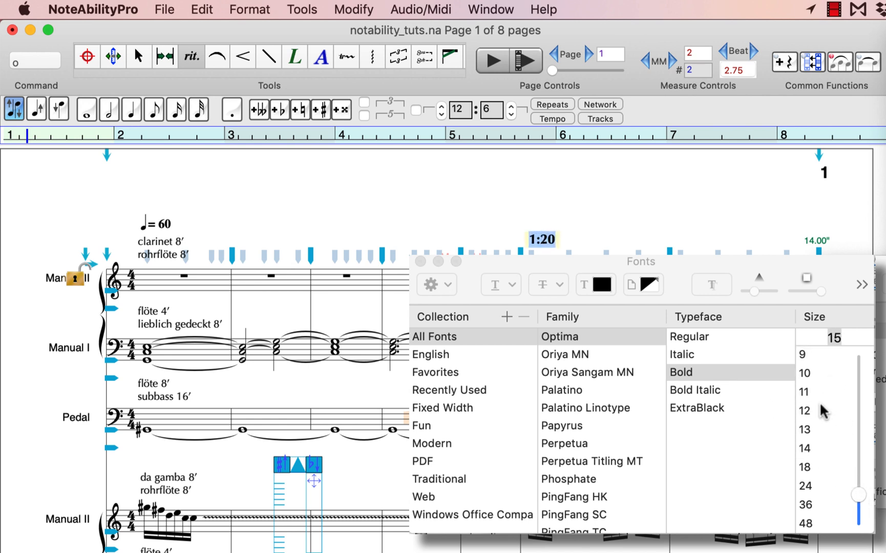
pyautogui.click(812, 448)
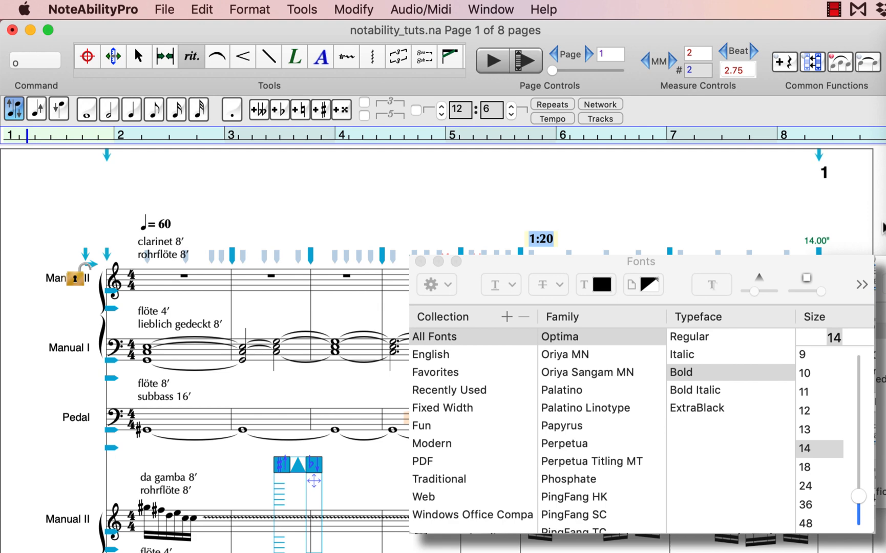
pyautogui.click(421, 261)
pyautogui.press('Escape')
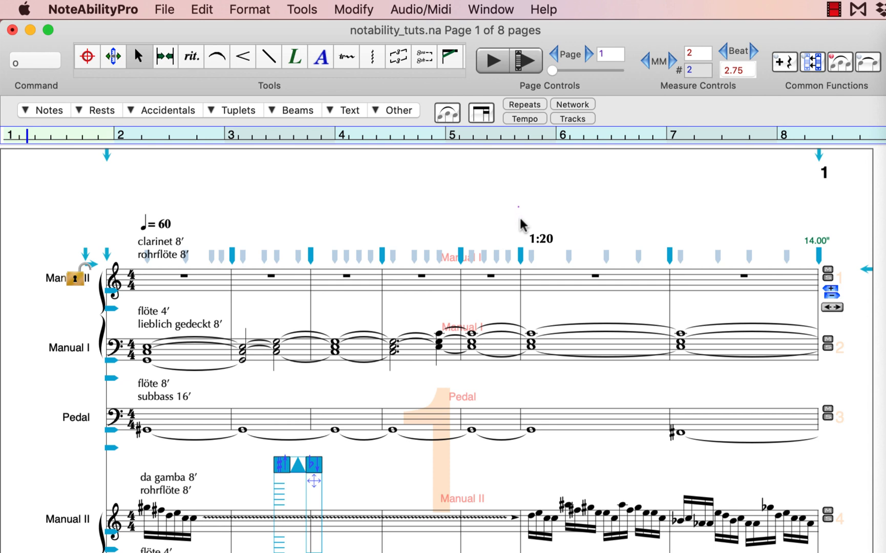
# Step: Add a frame around the 1:20 text and move it slightly down toward the top staff
pyautogui.moveTo(521, 221); pyautogui.dragTo(582, 254)
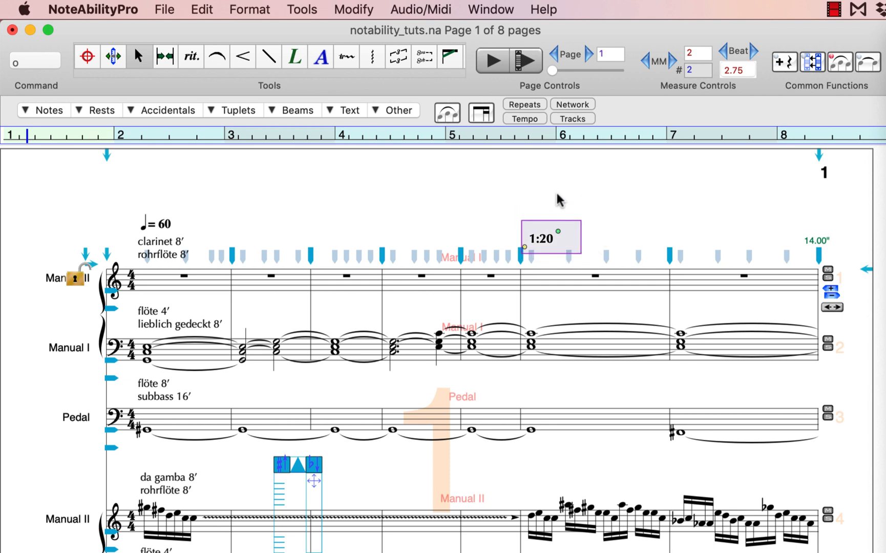
pyautogui.click(366, 7)
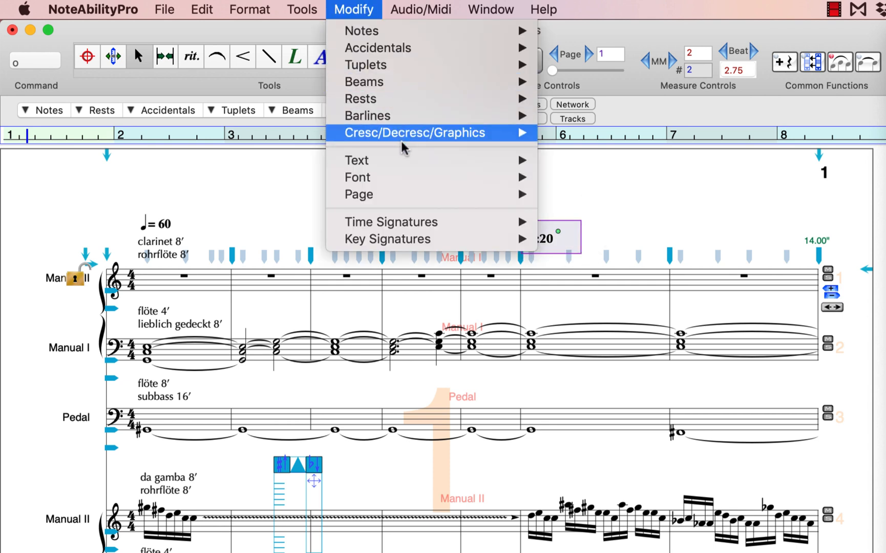
pyautogui.moveTo(406, 162)
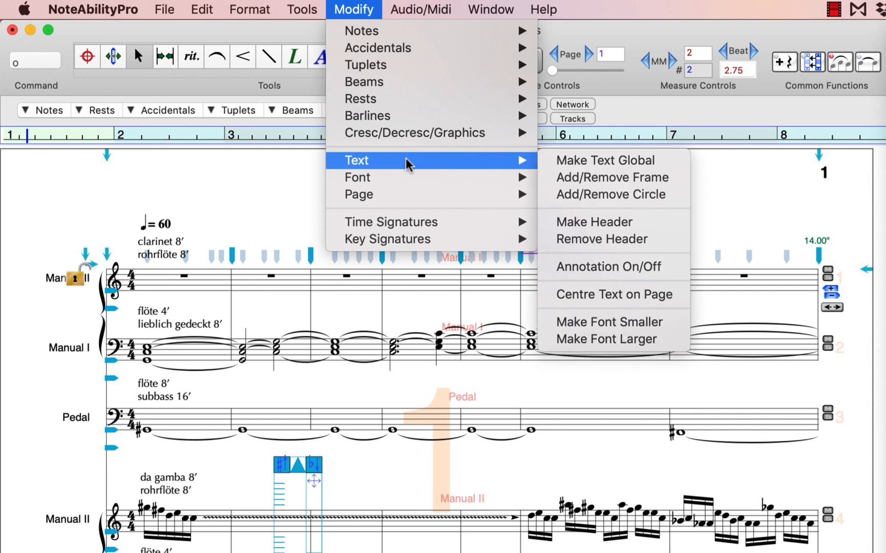
pyautogui.click(609, 181)
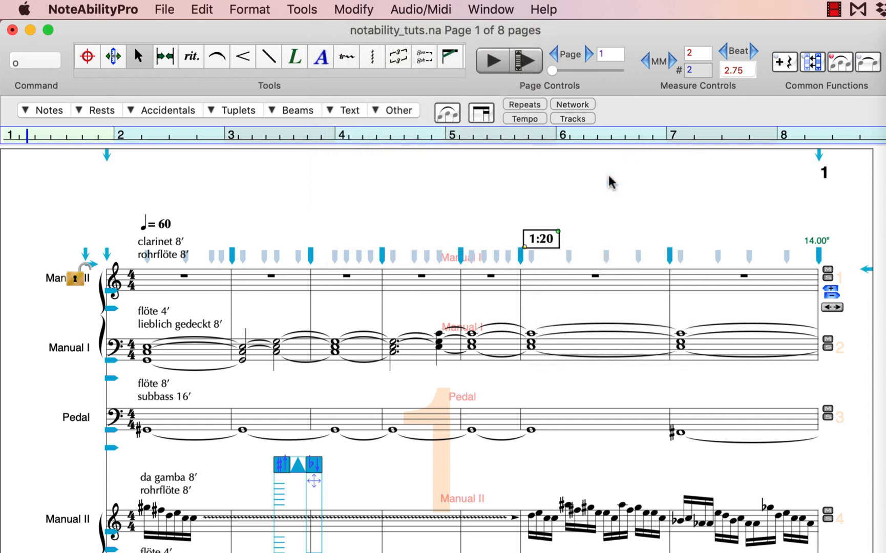
pyautogui.moveTo(585, 219); pyautogui.dragTo(547, 242)
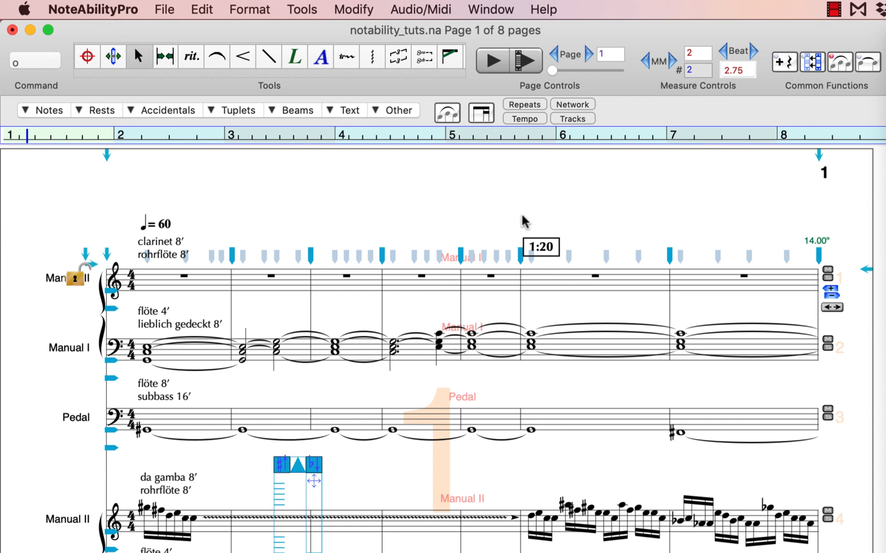
# Step: Copy the framed 1:20 text from page 1 and paste it above the top staff at the start of measure 8 on page 2
pyautogui.moveTo(585, 229); pyautogui.dragTo(542, 249)
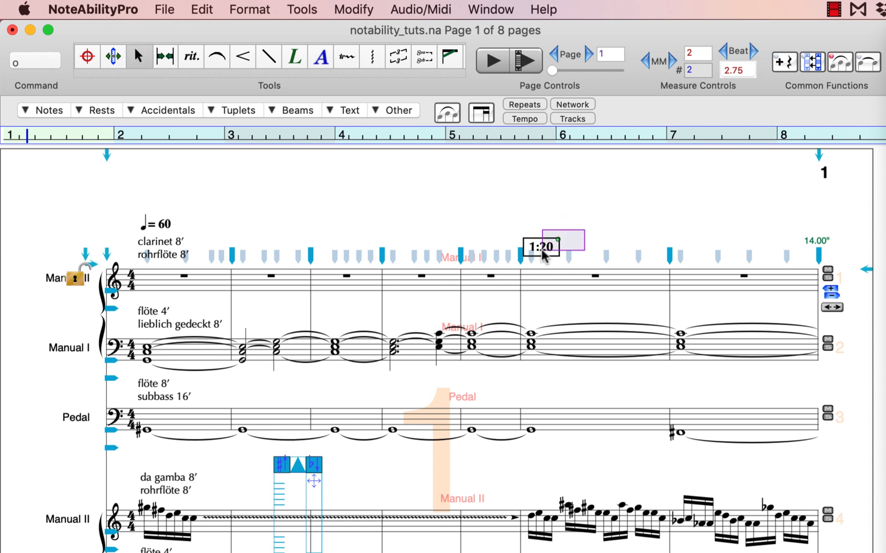
pyautogui.press('super+a')
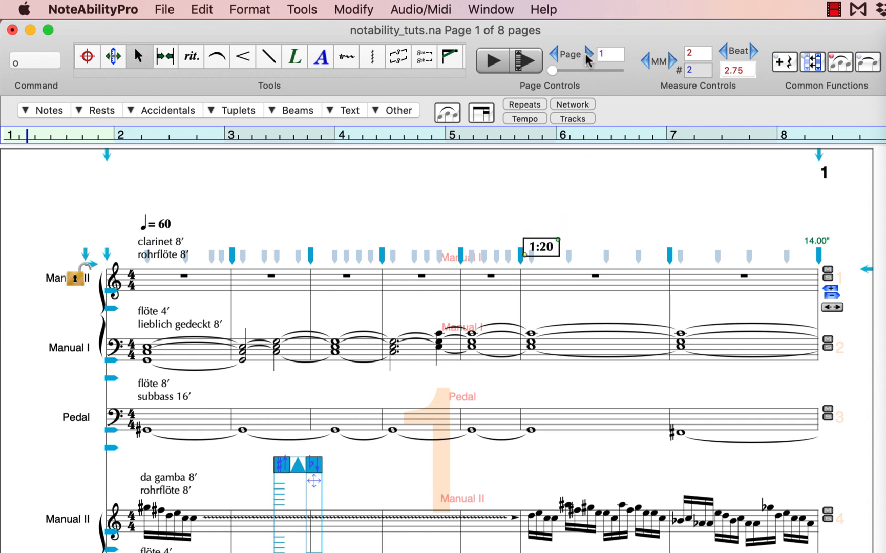
pyautogui.click(588, 54)
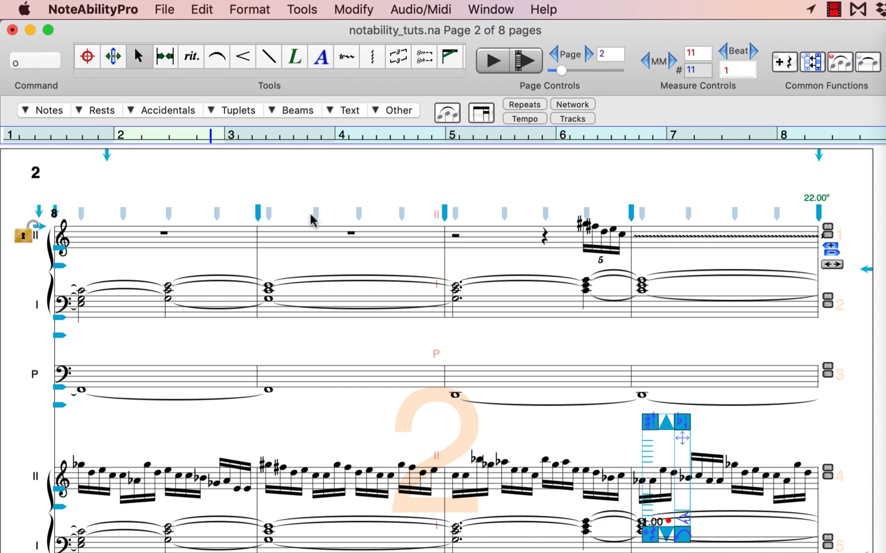
pyautogui.click(70, 227)
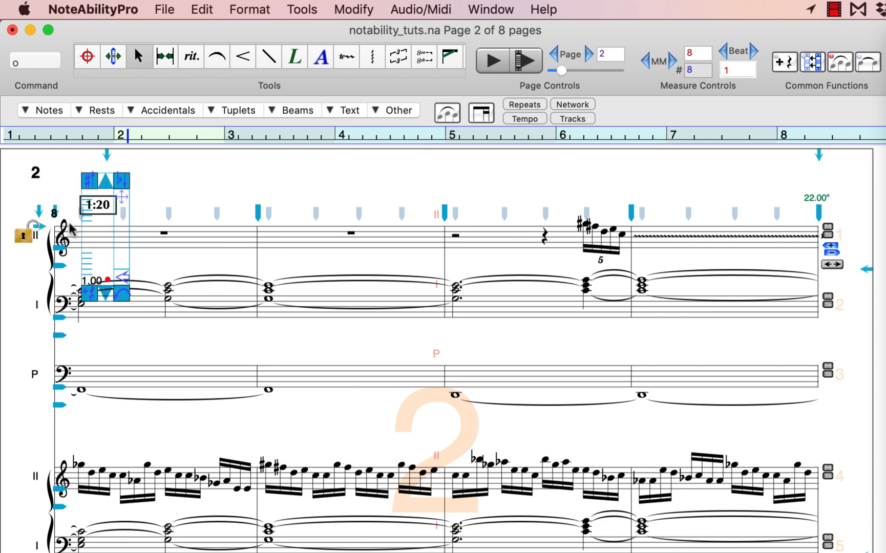
pyautogui.click(180, 215)
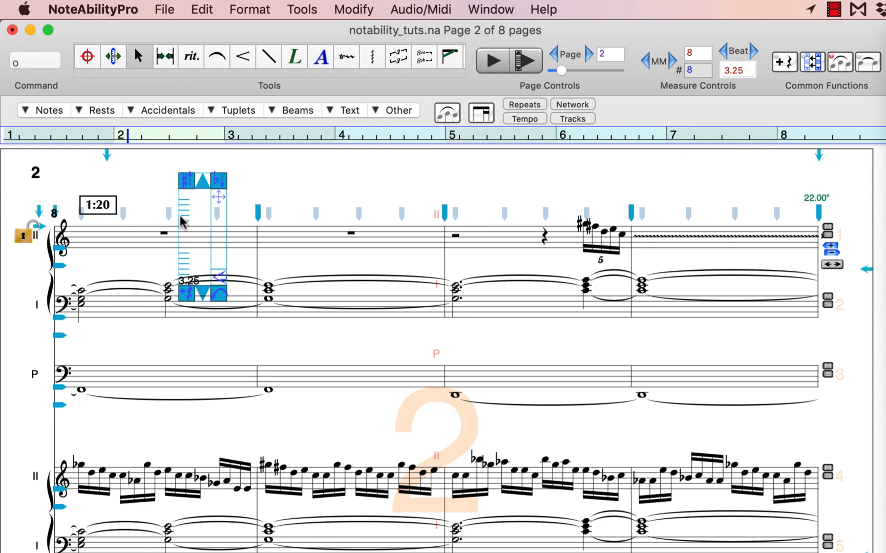
# Step: Change the copied framed text on page 2 to 1:28
pyautogui.click(191, 55)
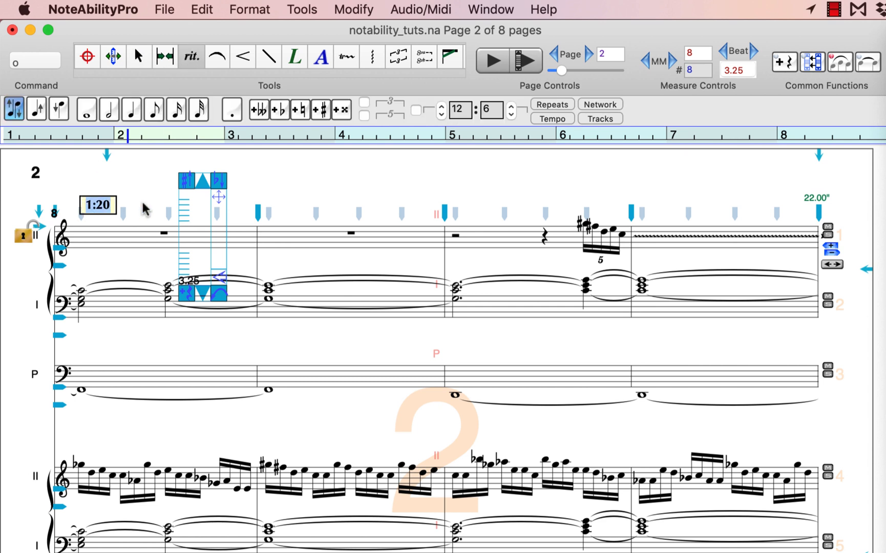
pyautogui.write('1:28')
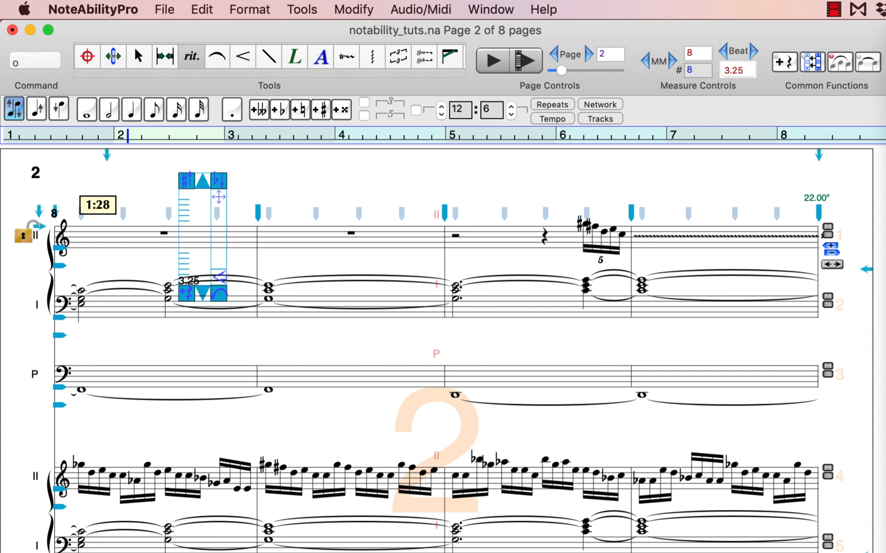
pyautogui.click(138, 55)
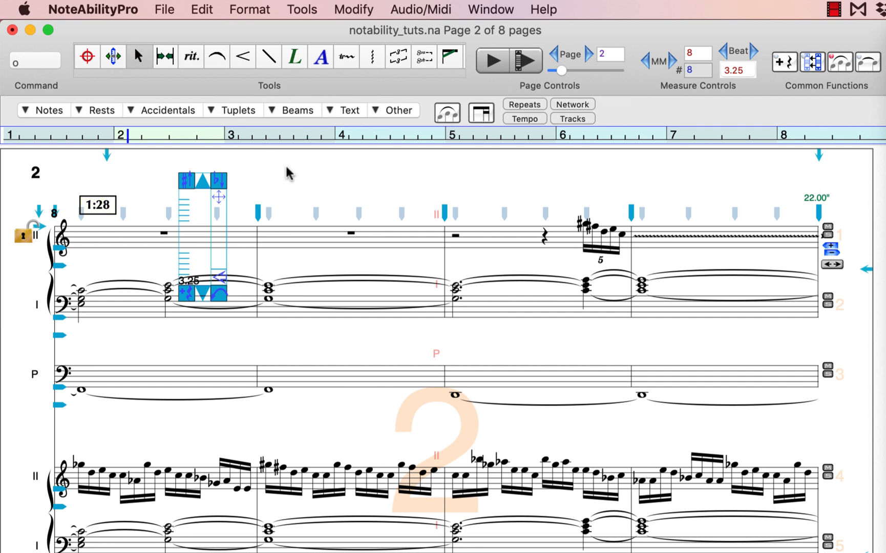
# Step: Add the title text replication.instantiation at the head of page 1 and shift it toward the right margin
pyautogui.click(553, 54)
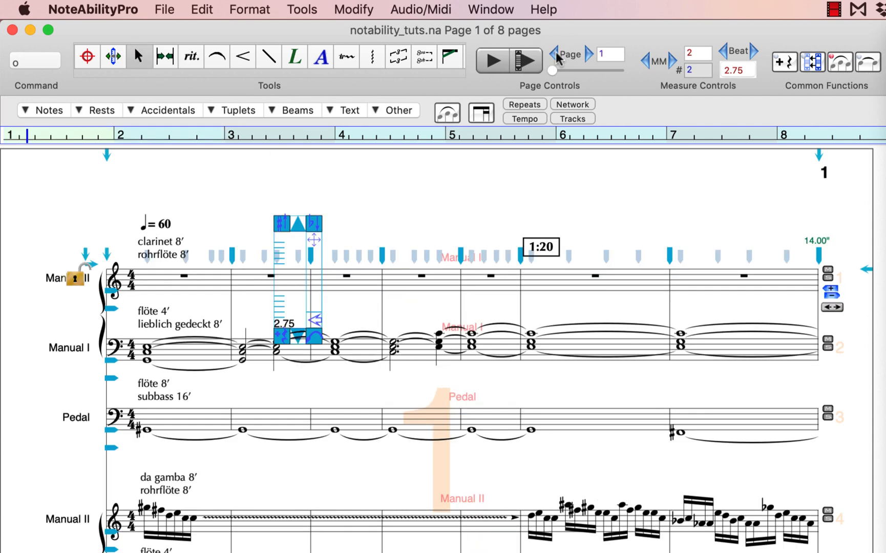
pyautogui.click(192, 56)
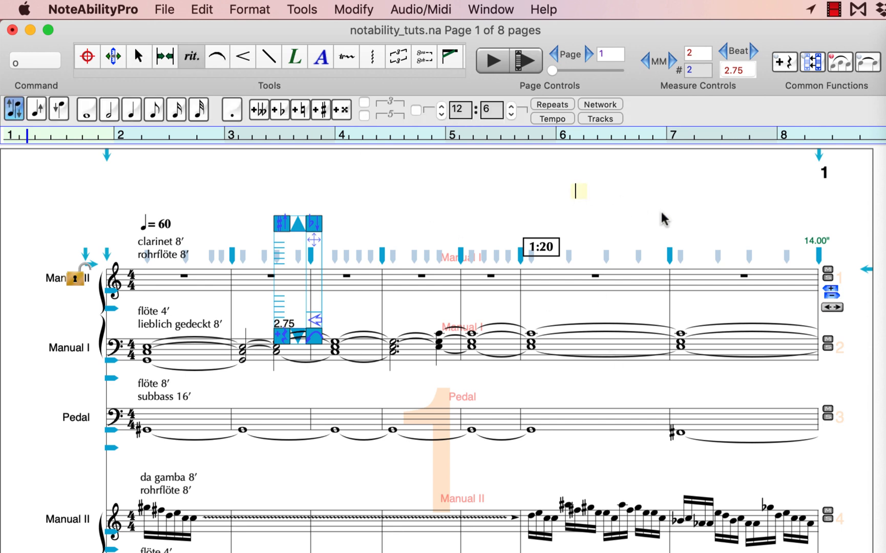
pyautogui.write('replication.ins')
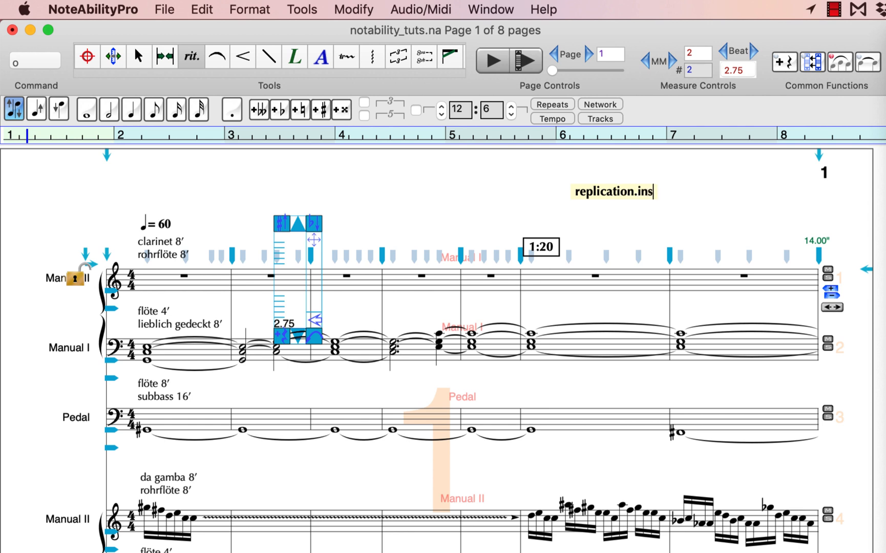
pyautogui.write('tantiation')
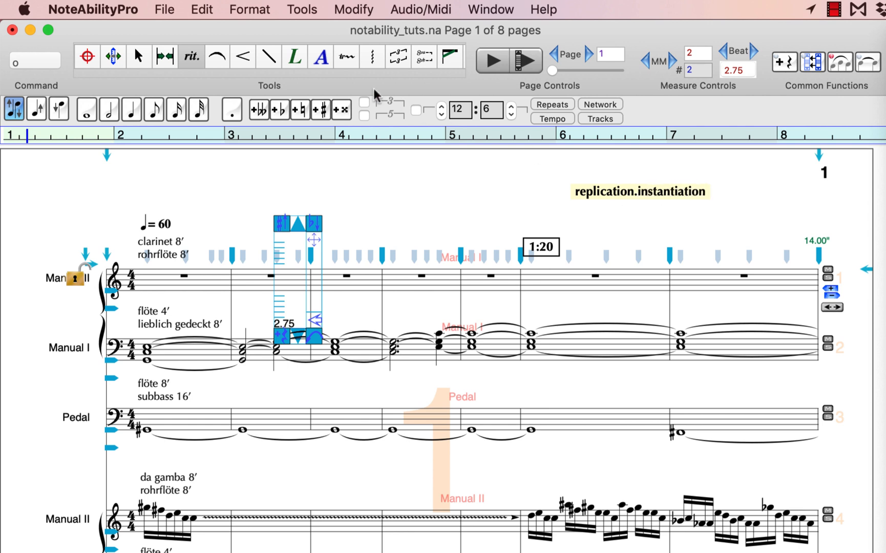
pyautogui.press('Escape')
pyautogui.moveTo(602, 197); pyautogui.dragTo(668, 195)
# Step: Format the title as Optima Regular at size 24, align its end near the right margin, and close the Fonts window
pyautogui.doubleClick(667, 190)
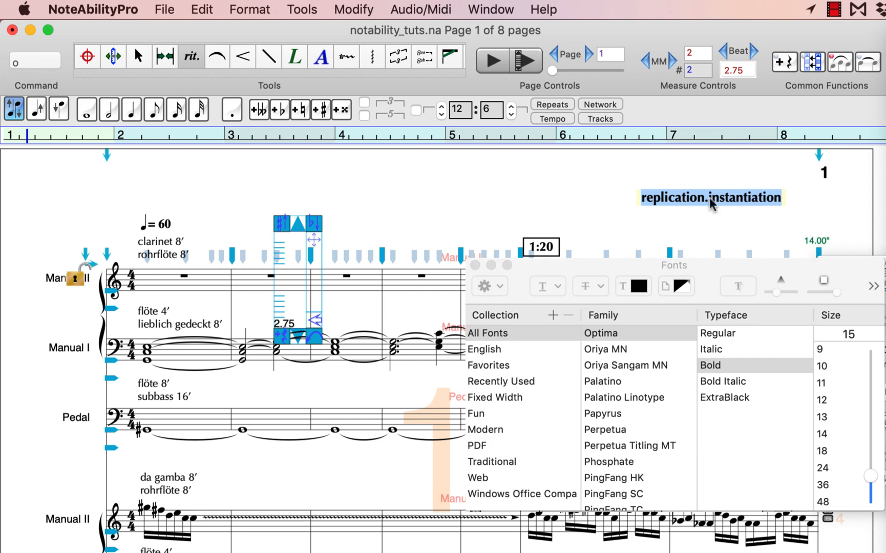
pyautogui.click(827, 466)
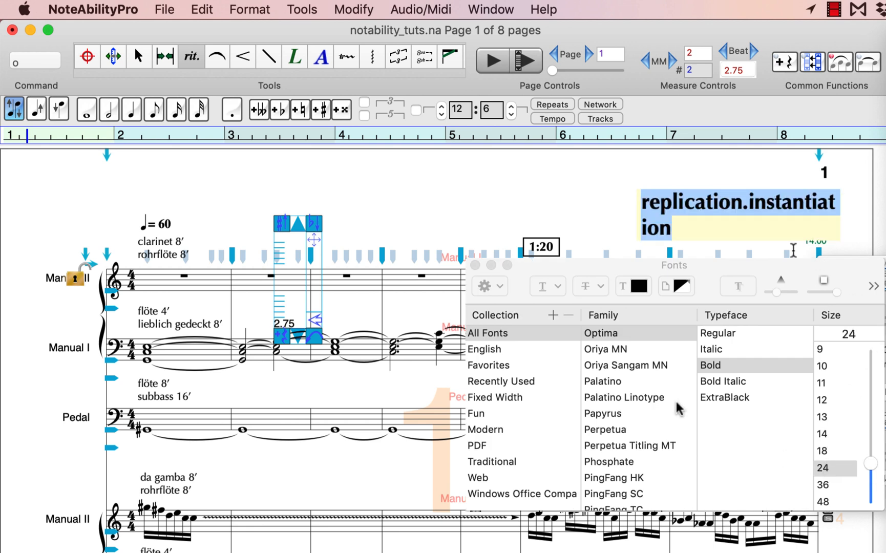
pyautogui.click(725, 333)
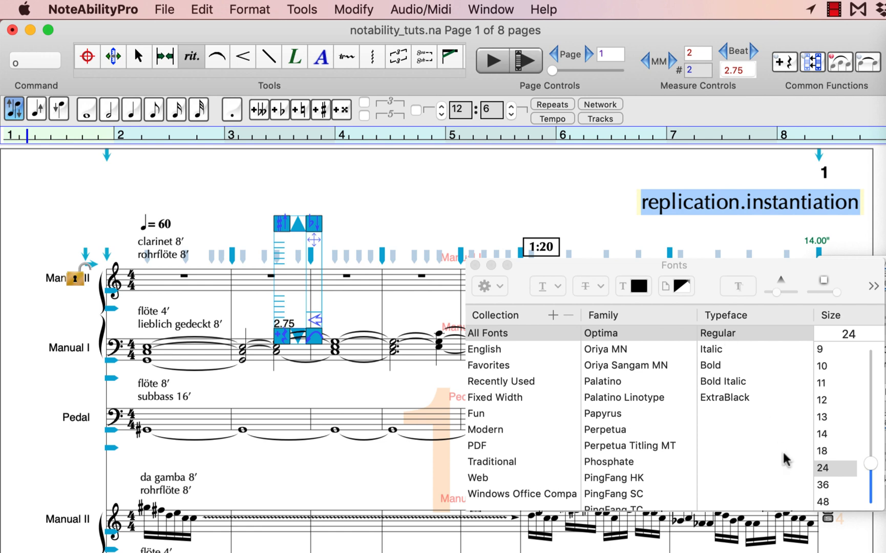
pyautogui.click(138, 56)
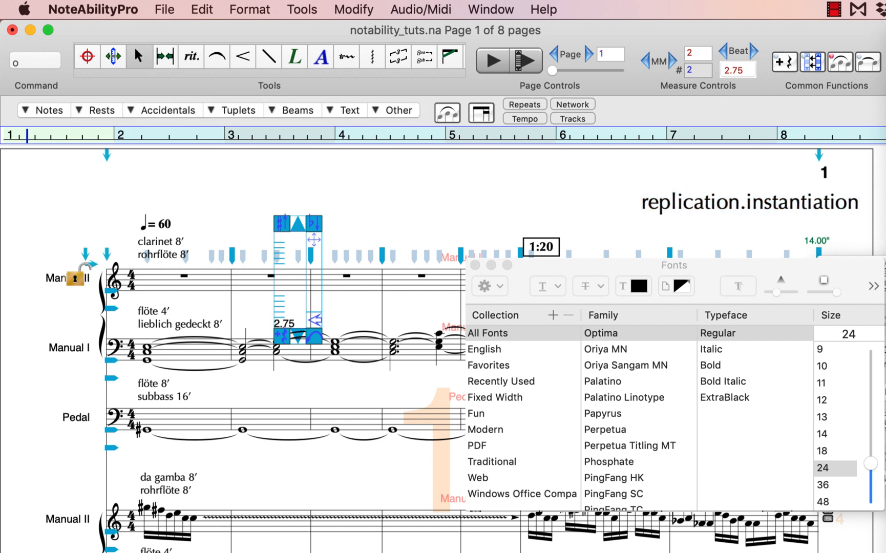
pyautogui.moveTo(771, 208); pyautogui.dragTo(742, 211)
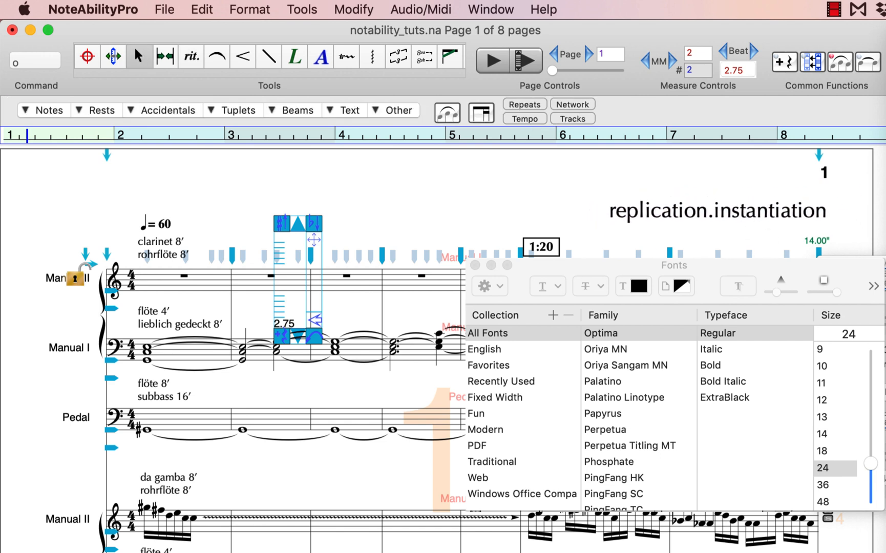
pyautogui.click(475, 266)
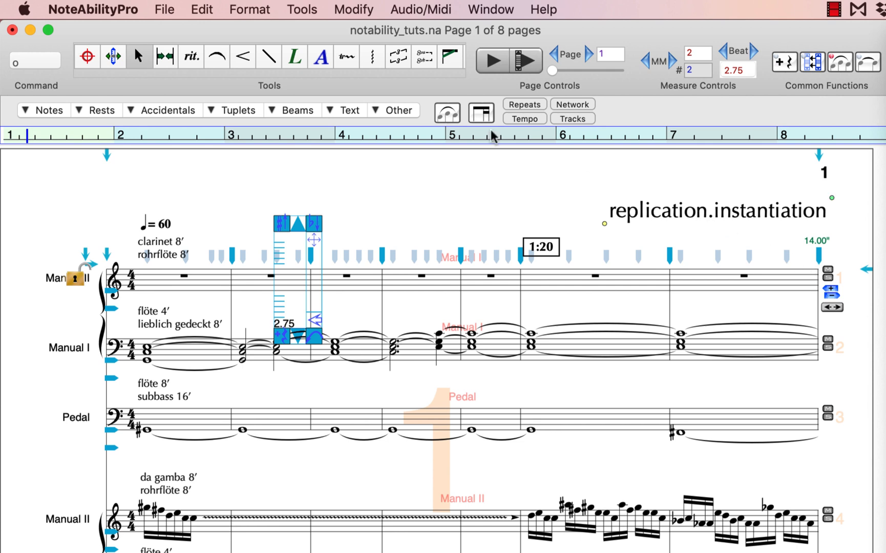
# Step: Centre the title on the page, and move it back to the right margin just under the page number
pyautogui.click(359, 111)
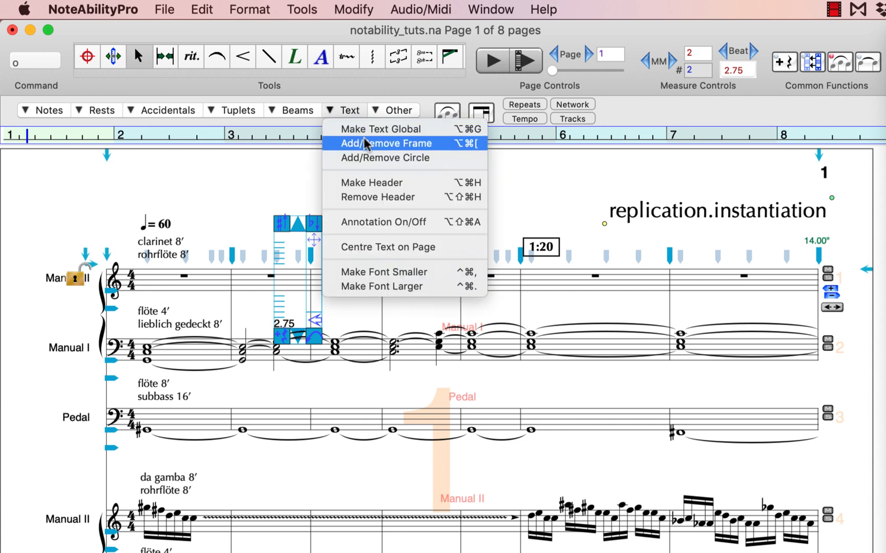
pyautogui.click(402, 247)
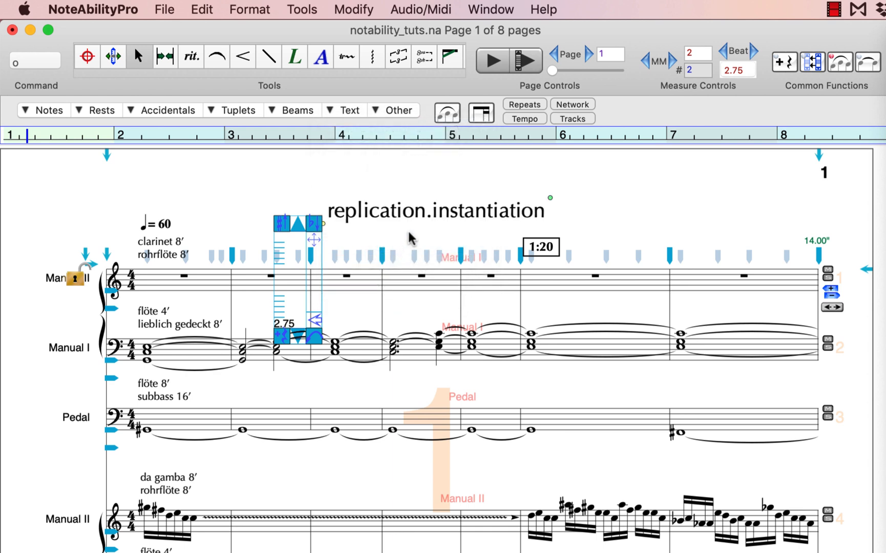
pyautogui.moveTo(417, 218); pyautogui.dragTo(696, 207)
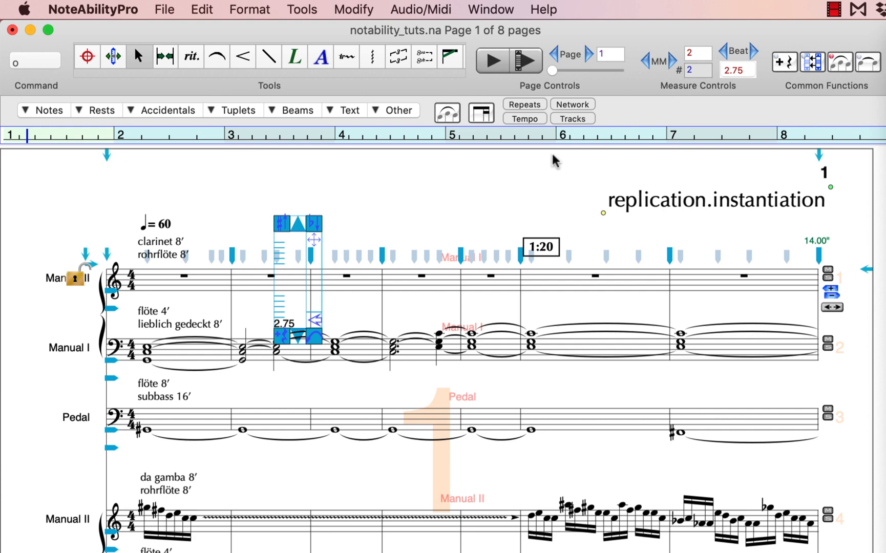
pyautogui.click(356, 112)
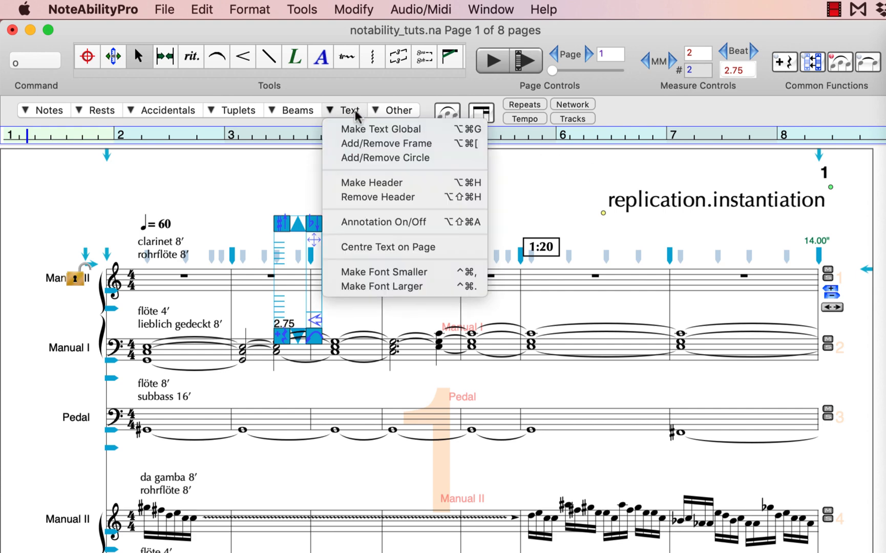
pyautogui.click(356, 112)
pyautogui.click(581, 392)
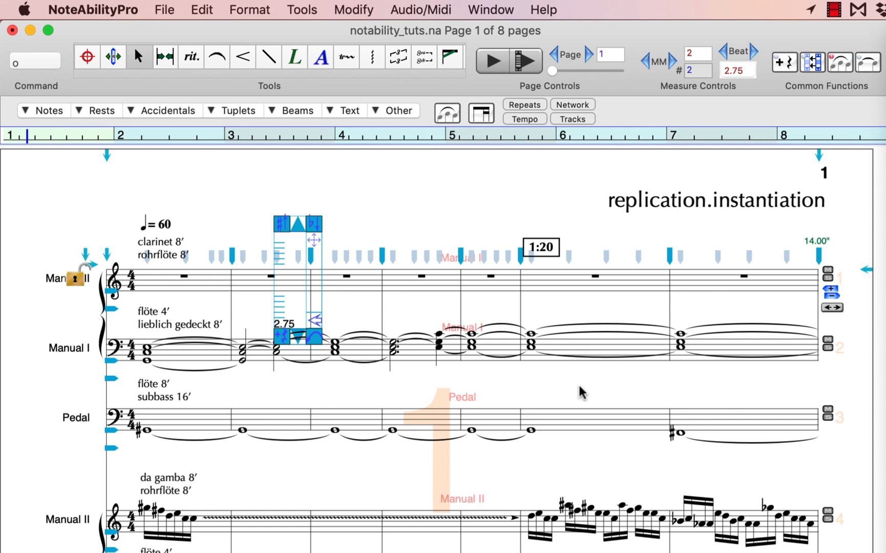
# Step: Nudge the first sharp note of the second beamed group in measure 6 of the lower Manual II staff slightly left on page 1
pyautogui.moveTo(552, 482); pyautogui.dragTo(601, 535)
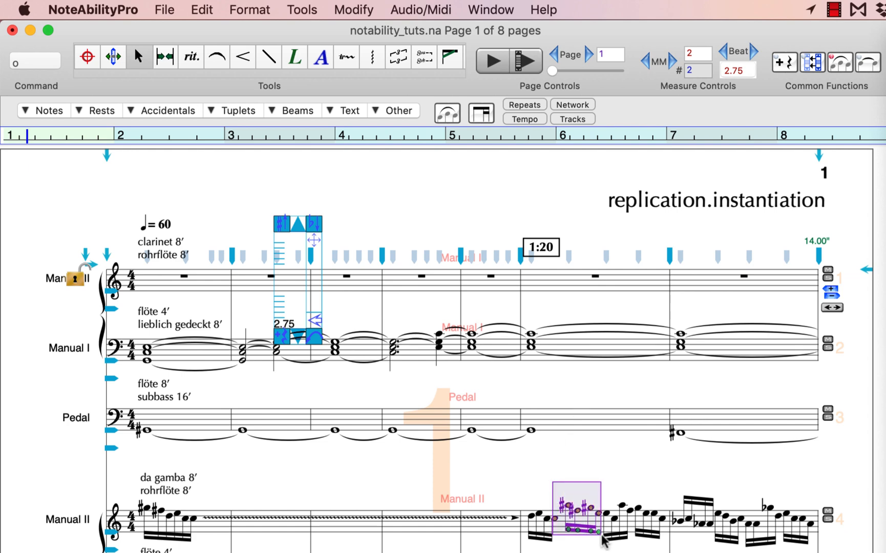
pyautogui.click(589, 54)
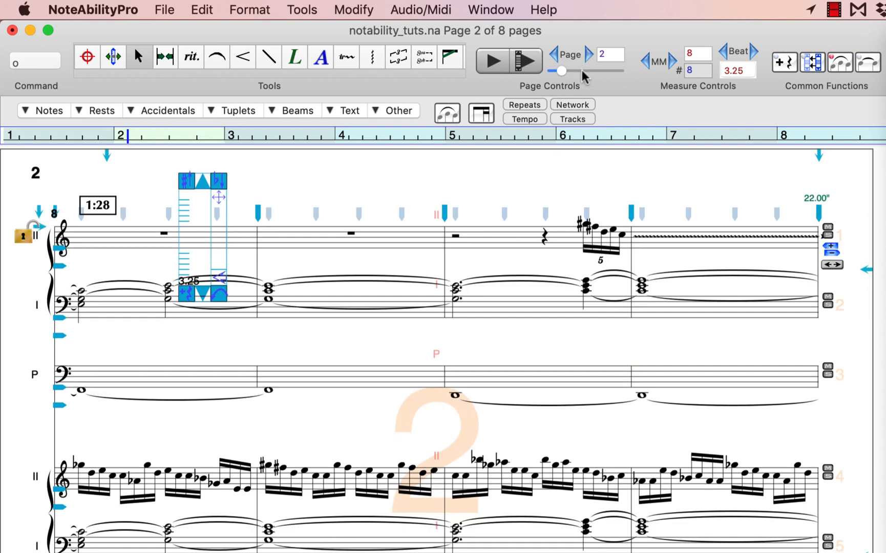
pyautogui.moveTo(570, 217); pyautogui.dragTo(601, 245)
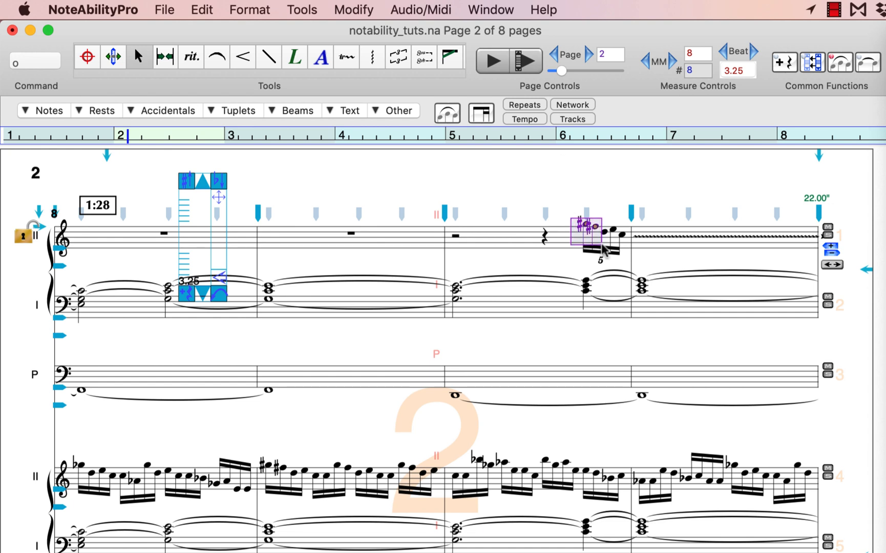
pyautogui.click(553, 54)
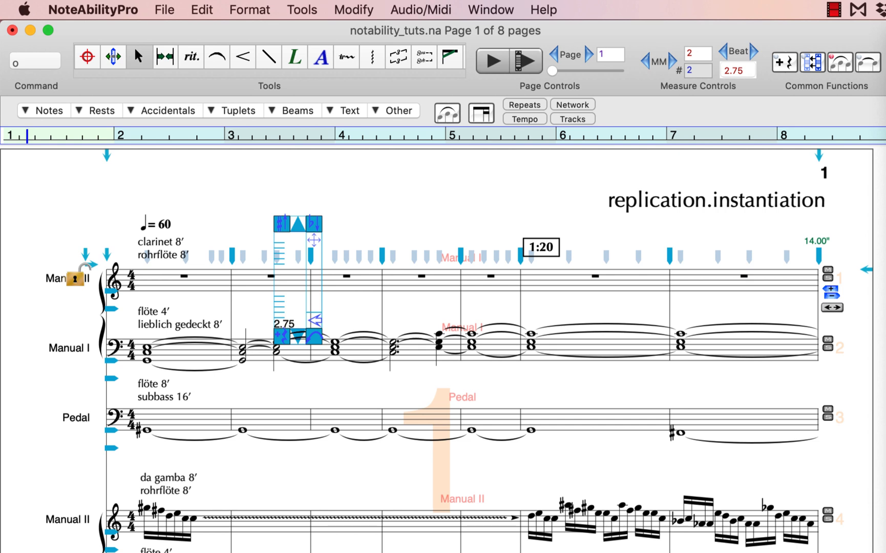
pyautogui.click(567, 505)
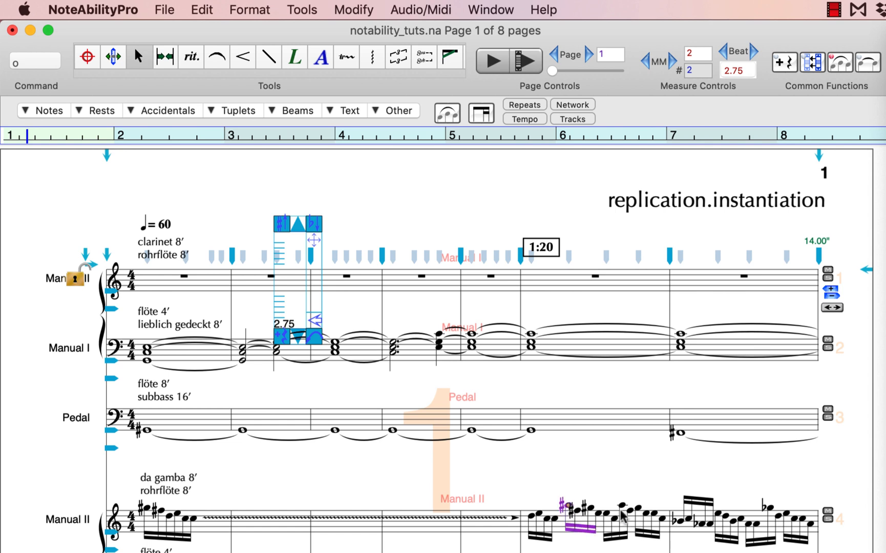
pyautogui.press('Left')
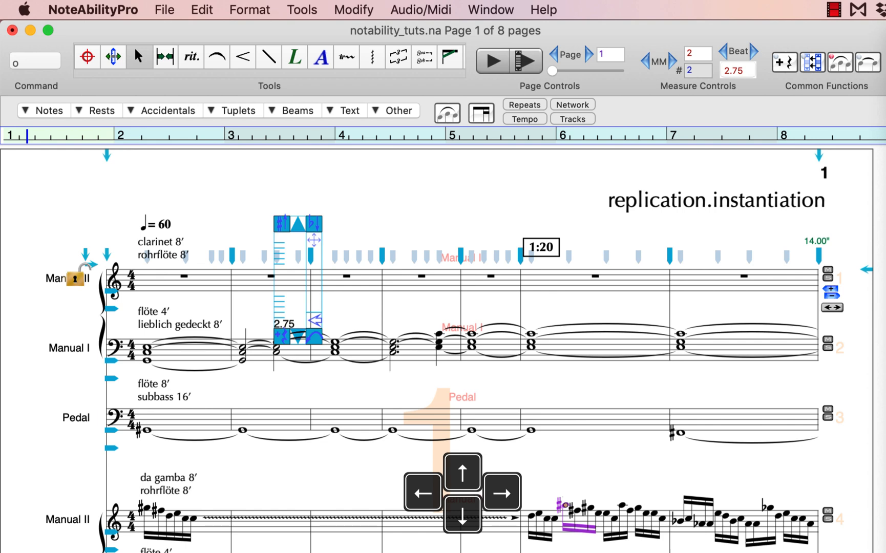
# Step: On page 2, nudge the first note of measure 10's quintuplet left and shift the first beat of measure 11 slightly right
pyautogui.click(589, 53)
pyautogui.click(586, 226)
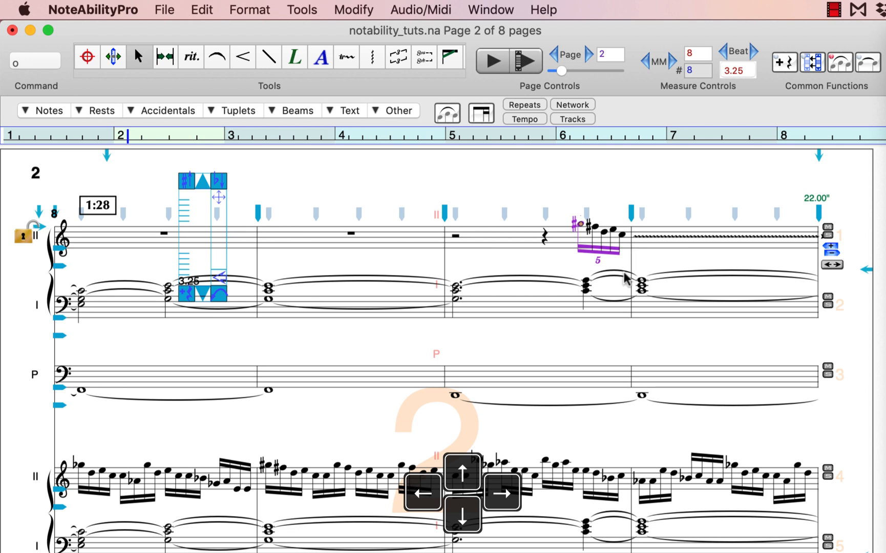
pyautogui.click(437, 512)
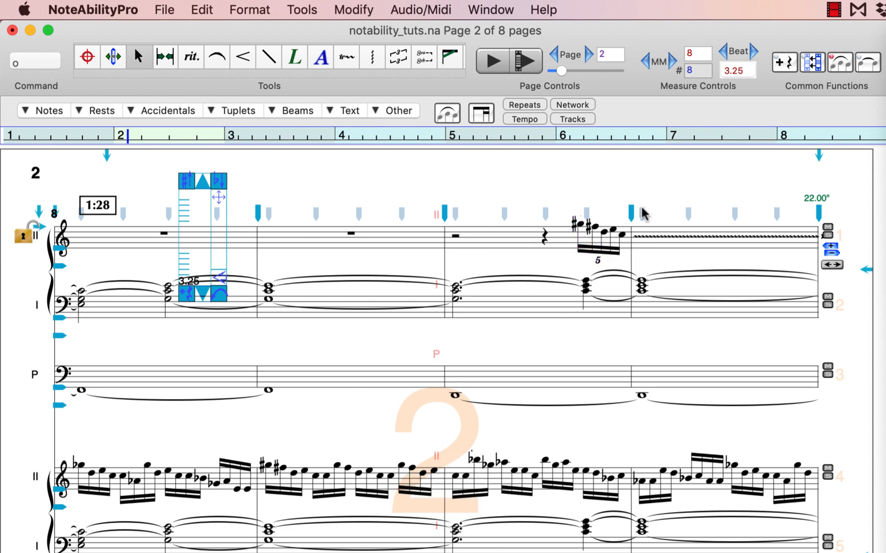
pyautogui.moveTo(641, 212)
pyautogui.mouseDown()
pyautogui.moveTo(662, 215)
pyautogui.moveTo(645, 218)
pyautogui.mouseUp()
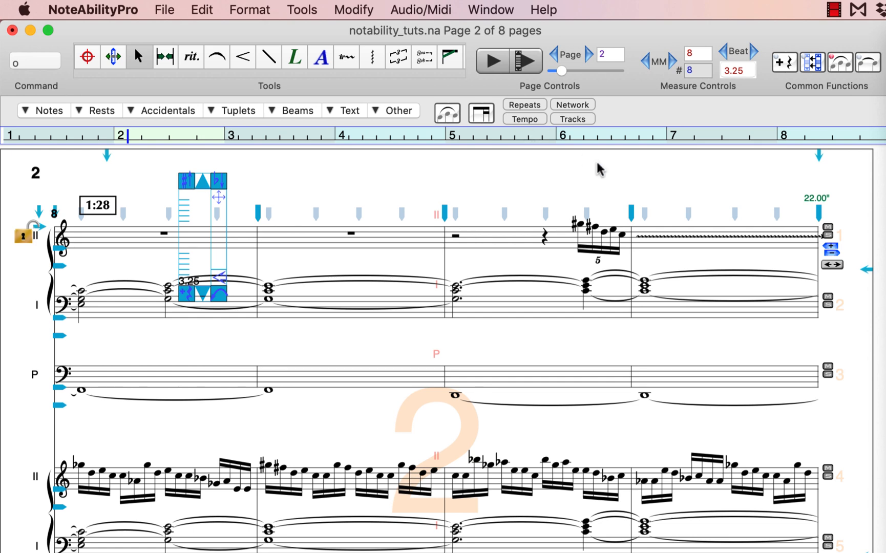
# Step: Lower the Manual I staff slightly on page 1 and raise the Pedal staff to a spacing of 7.5
pyautogui.click(76, 136)
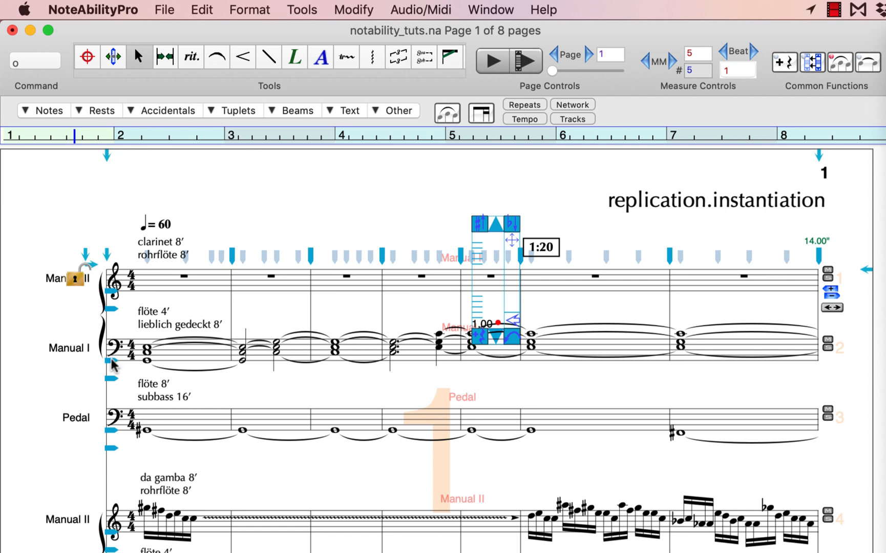
pyautogui.moveTo(111, 360)
pyautogui.mouseDown()
pyautogui.moveTo(112, 373)
pyautogui.moveTo(113, 365)
pyautogui.mouseUp()
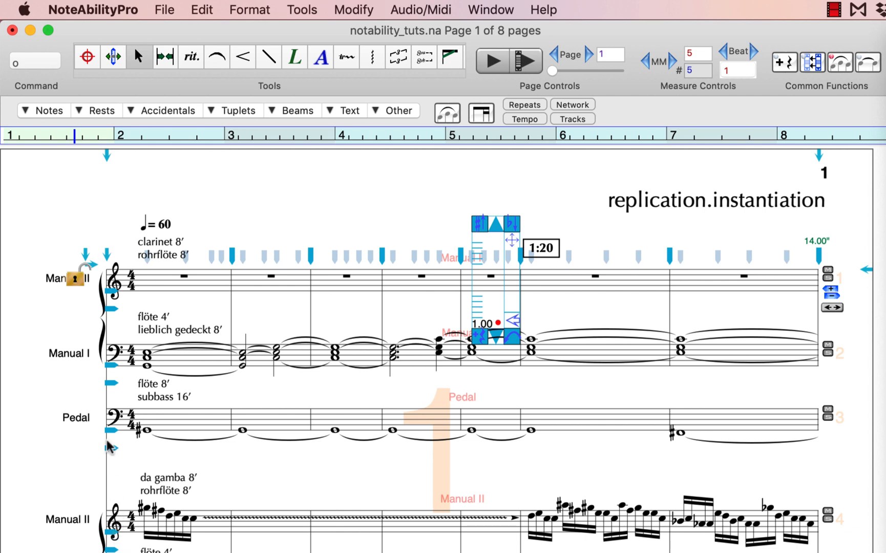
pyautogui.moveTo(109, 431)
pyautogui.mouseDown()
pyautogui.moveTo(108, 498)
pyautogui.moveTo(116, 430)
pyautogui.mouseUp()
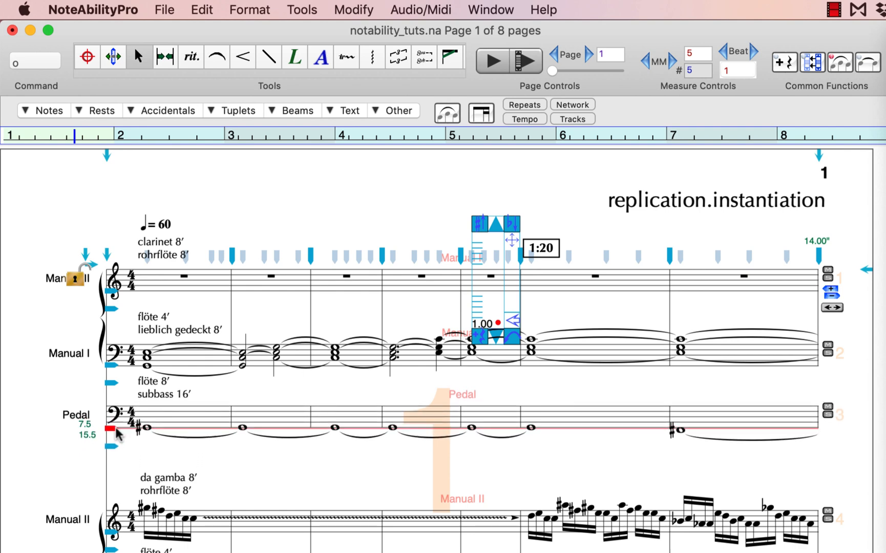
# Step: Load page 1's staff spacing in the Staff Spacing window and apply it to all subsequent systems
pyautogui.click(302, 10)
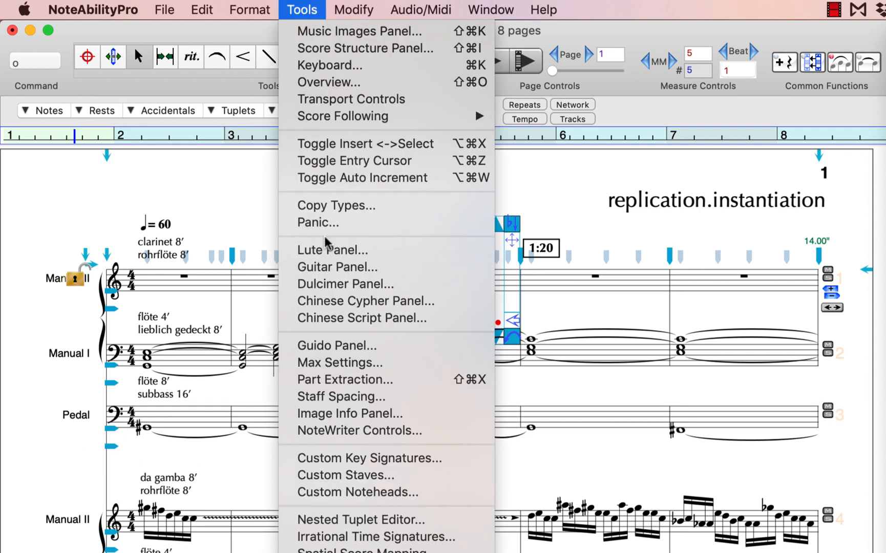
pyautogui.click(367, 395)
pyautogui.click(686, 502)
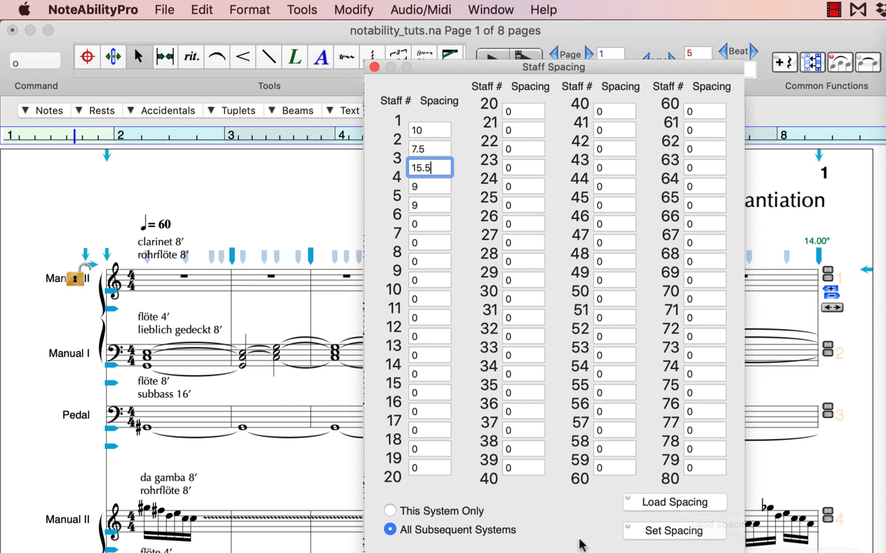
pyautogui.click(675, 530)
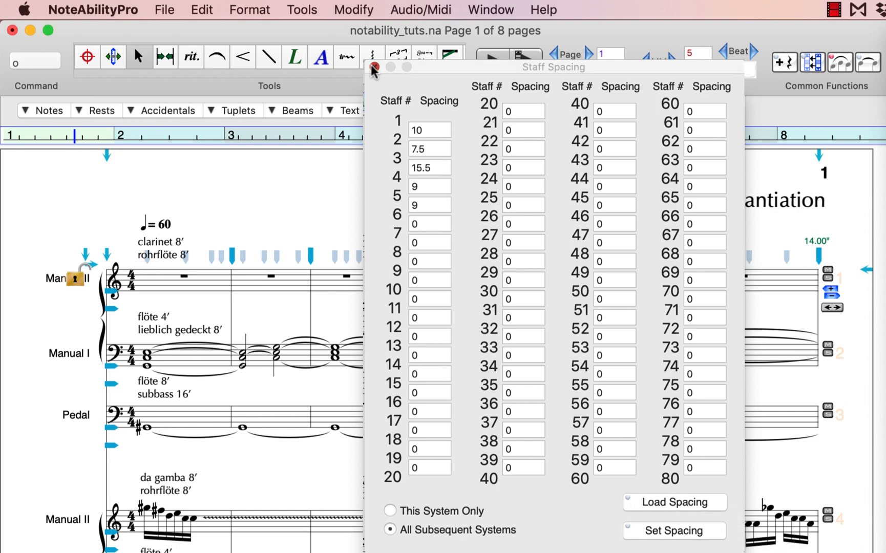